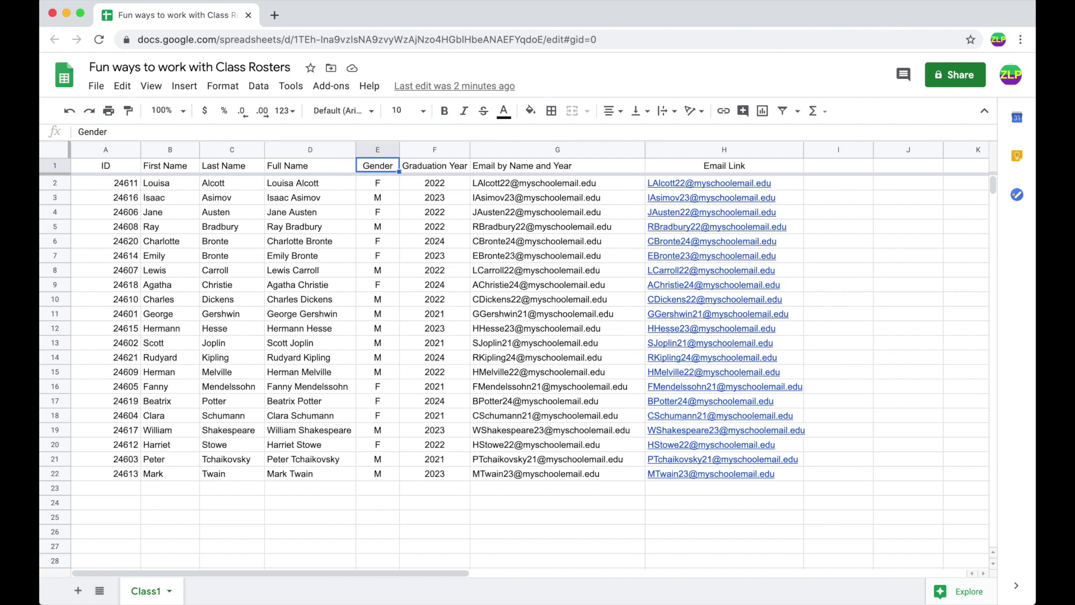
Review the column headers in row 1 of the class roster
key("Left")
key("Right")
key("Right")
key("Right")
key("Left")
key("Right")
key("Left")
key("Right")
key("Left")
key("Left")
key("Left")
key("Left")
key("Left")
key("Left")
key("Left")
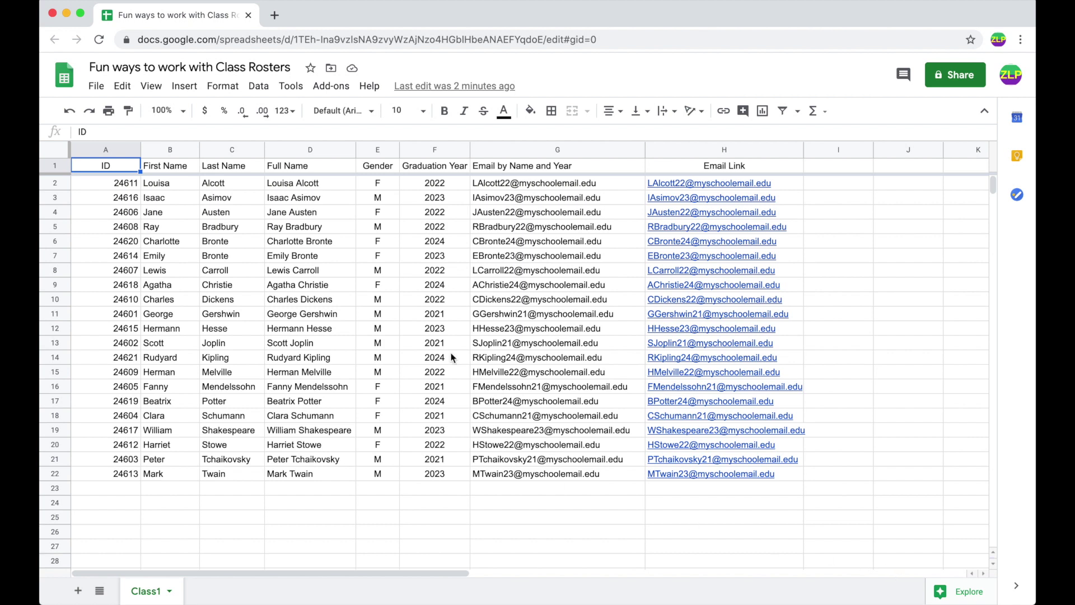
Insert an empty column between Full Name and Gender in the roster
left_click(373, 150)
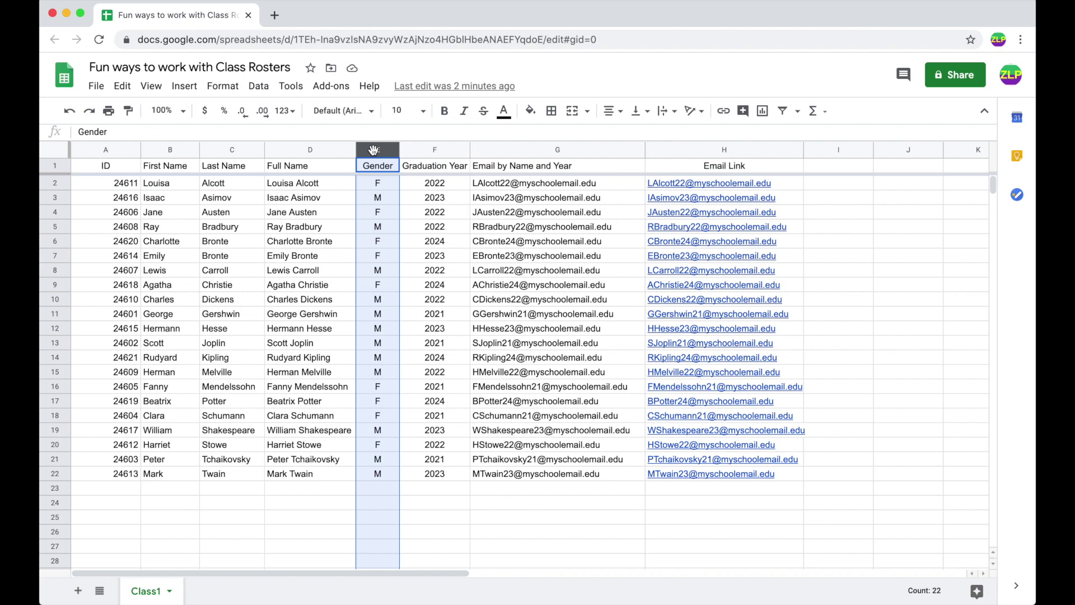
right_click(373, 149)
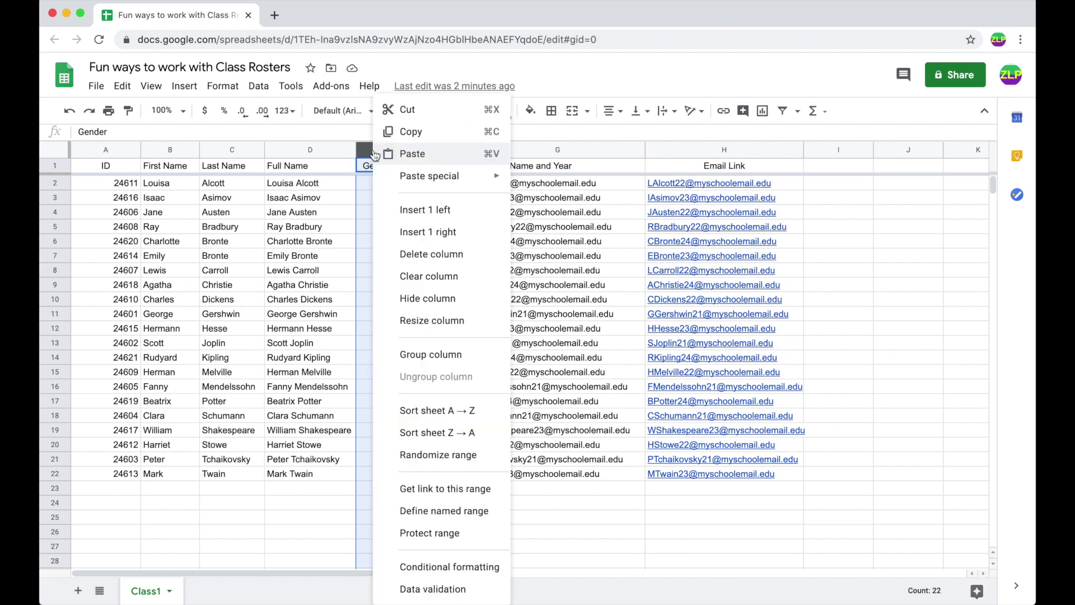
left_click(427, 212)
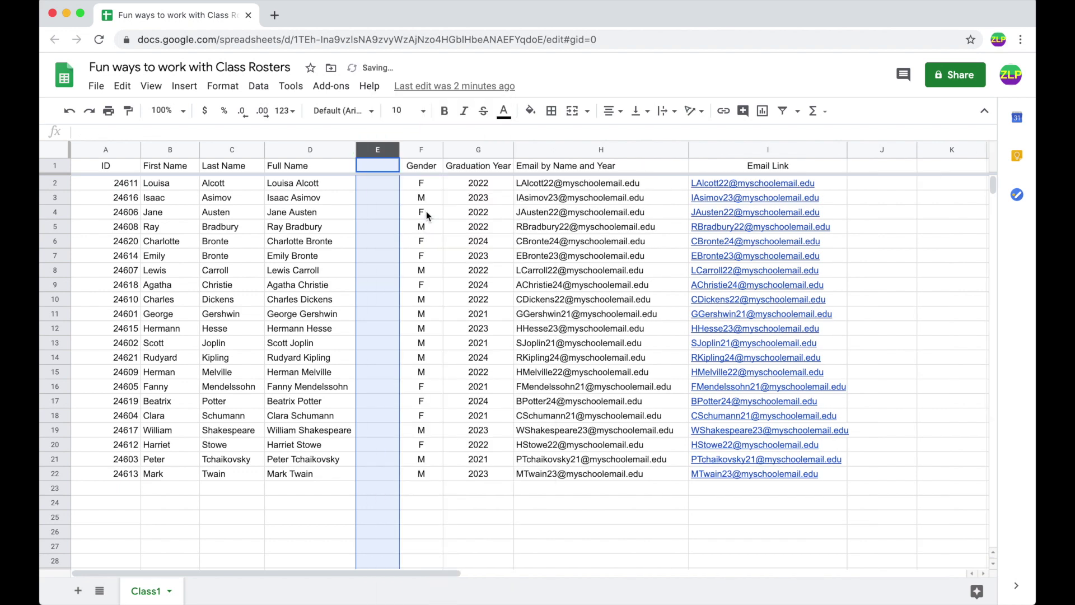
Enter group letters A and B in cells E2 and E3 of the empty column
left_click(389, 182)
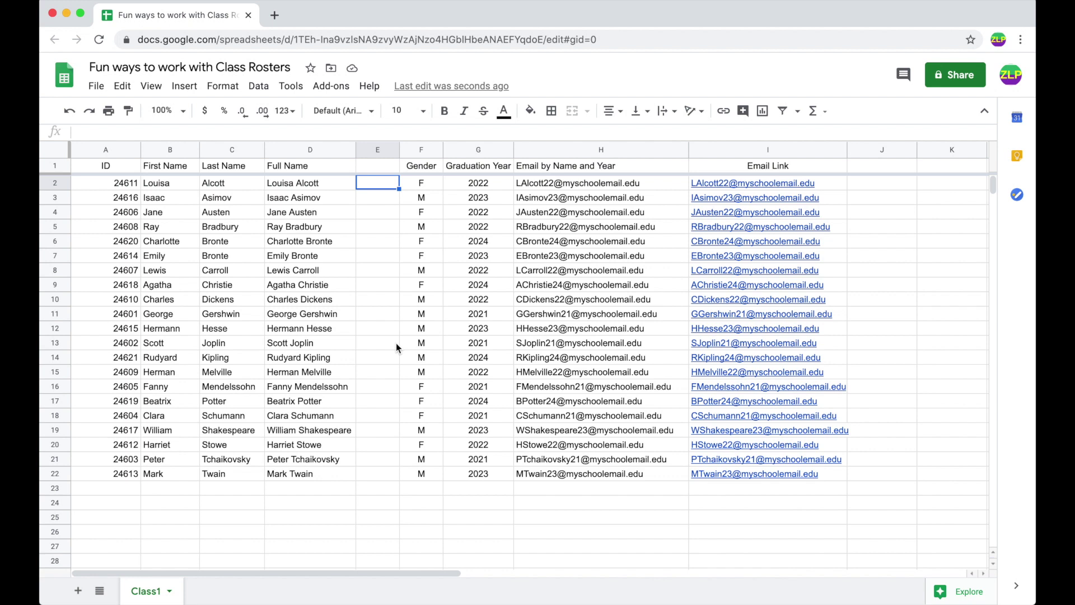
type("A")
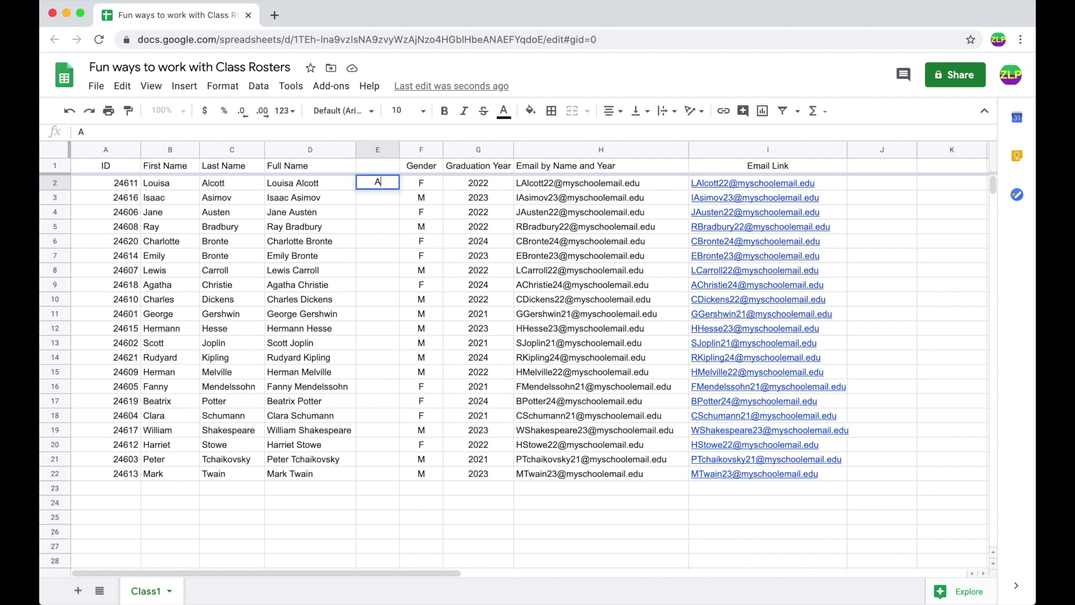
key("Return")
type("B")
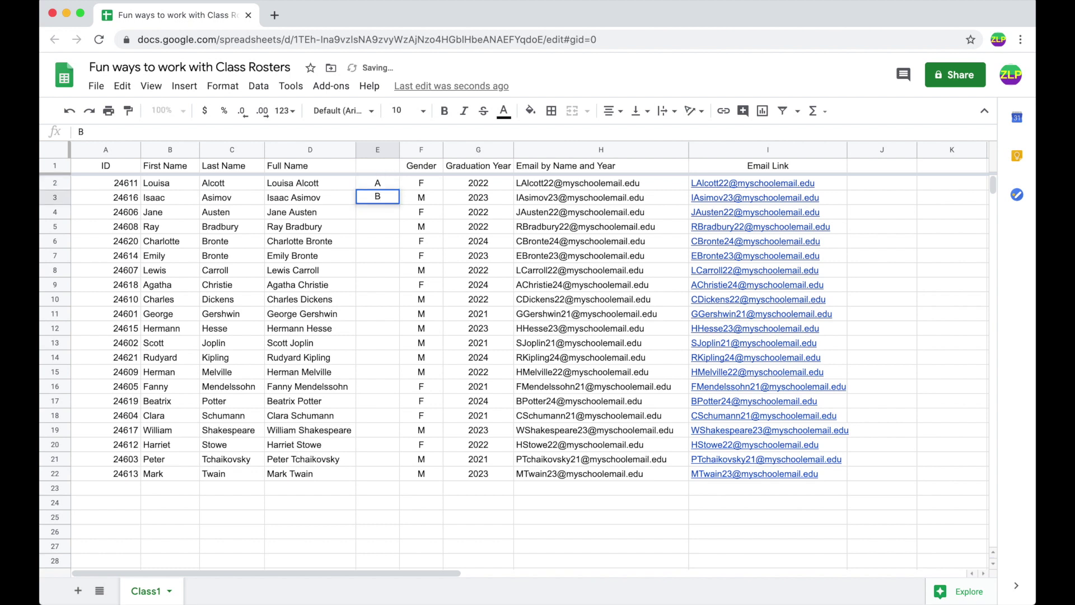
key("Return")
Give the column a header of Groups in cell E1
key("Up")
key("Up")
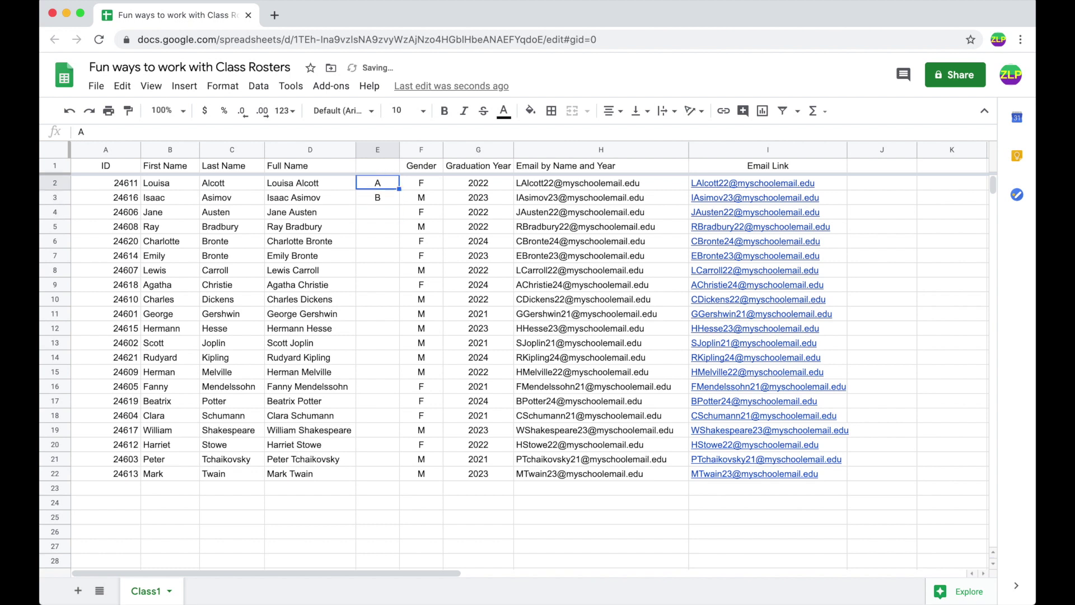
key("Up")
type("Groups")
key("Return")
Continue the group letters by entering C in E4 and D in E5
key("Down")
key("Down")
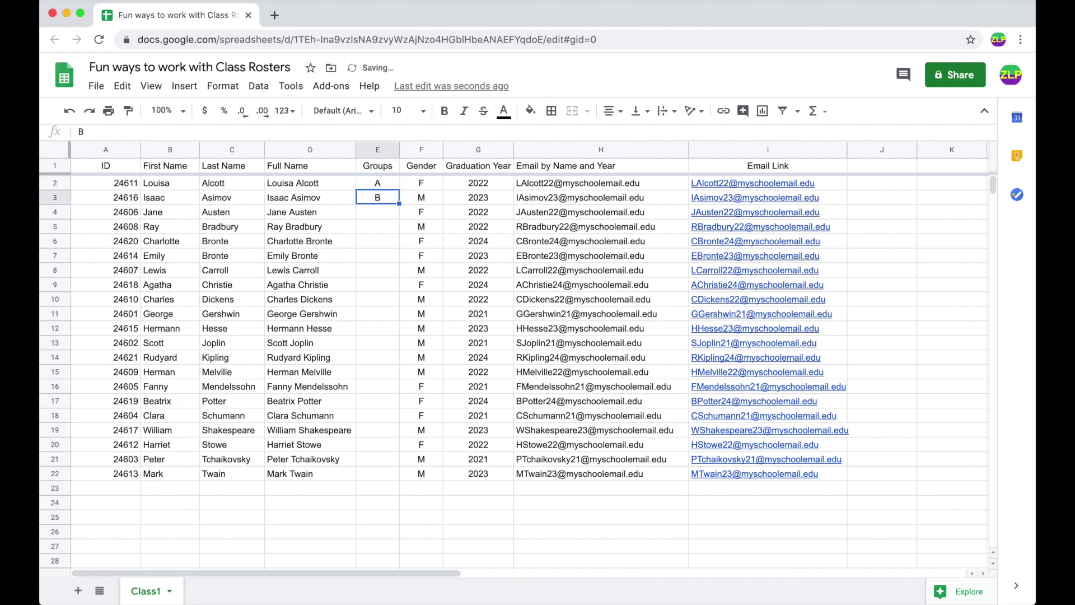
type("C")
key("Return")
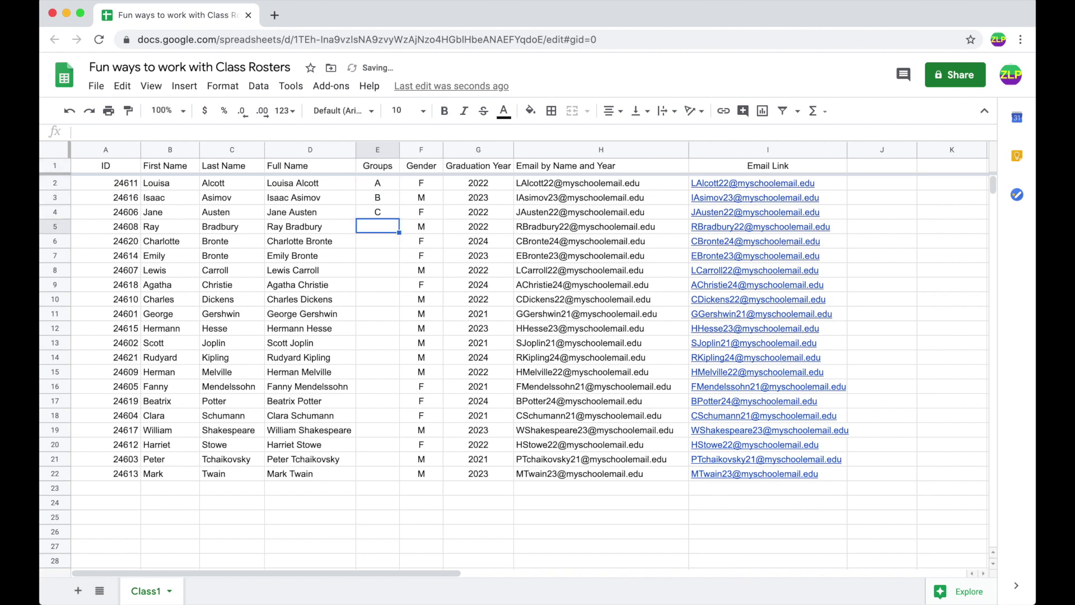
type("D")
key("Return")
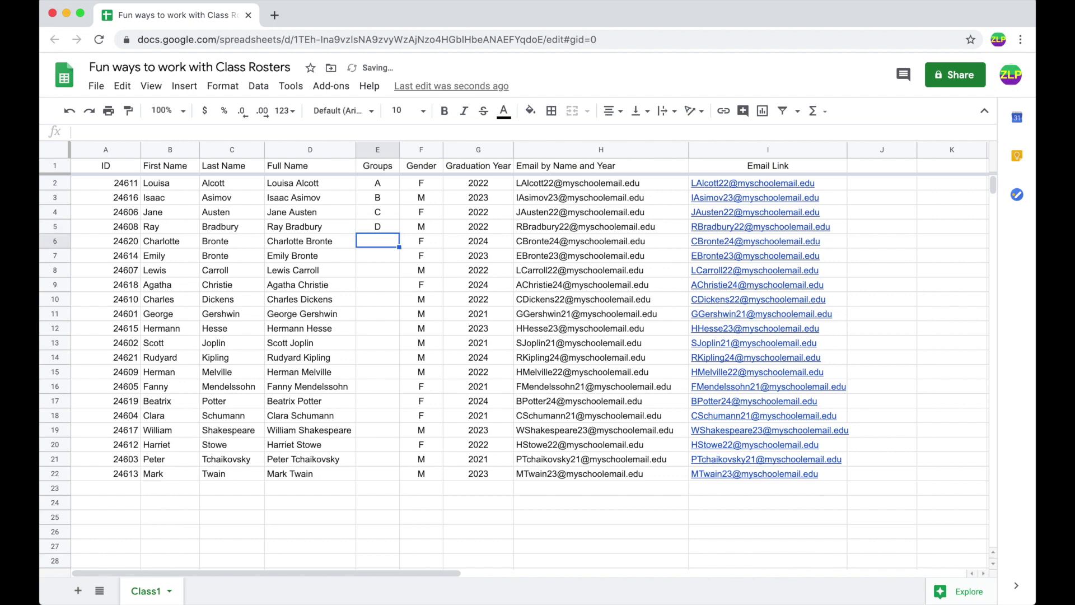
Try numeric group labels by replacing the first two letters in E2 and E3 with 1 and 2
key("Up")
key("Up")
key("Up")
key("Up")
type("1")
key("Return")
type("2")
key("Return")
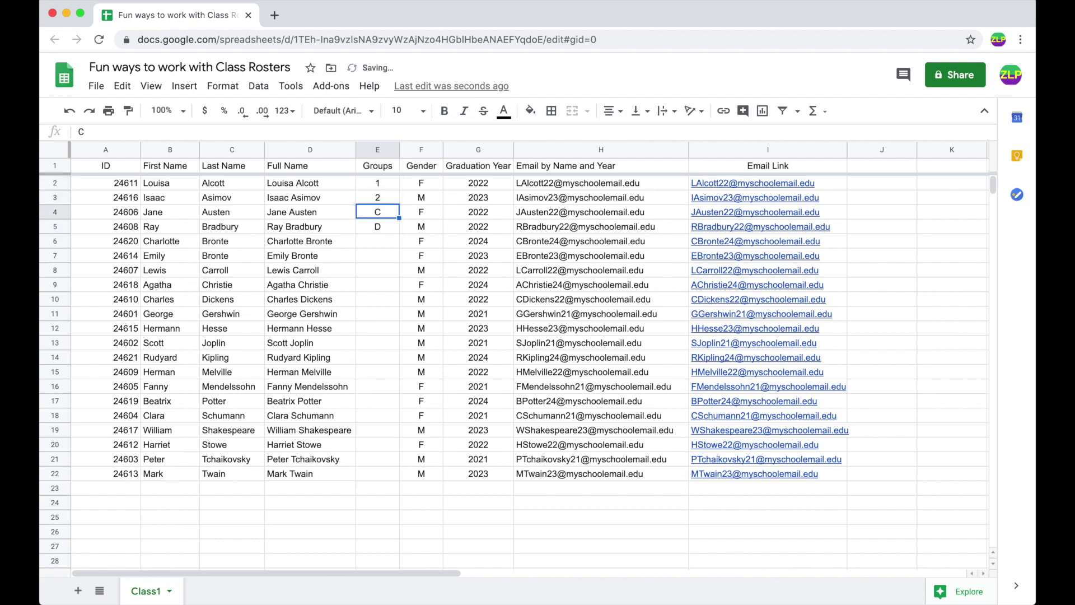
Restore the group letters A and B in cells E2 and E3
key("Up")
key("Up")
type("A")
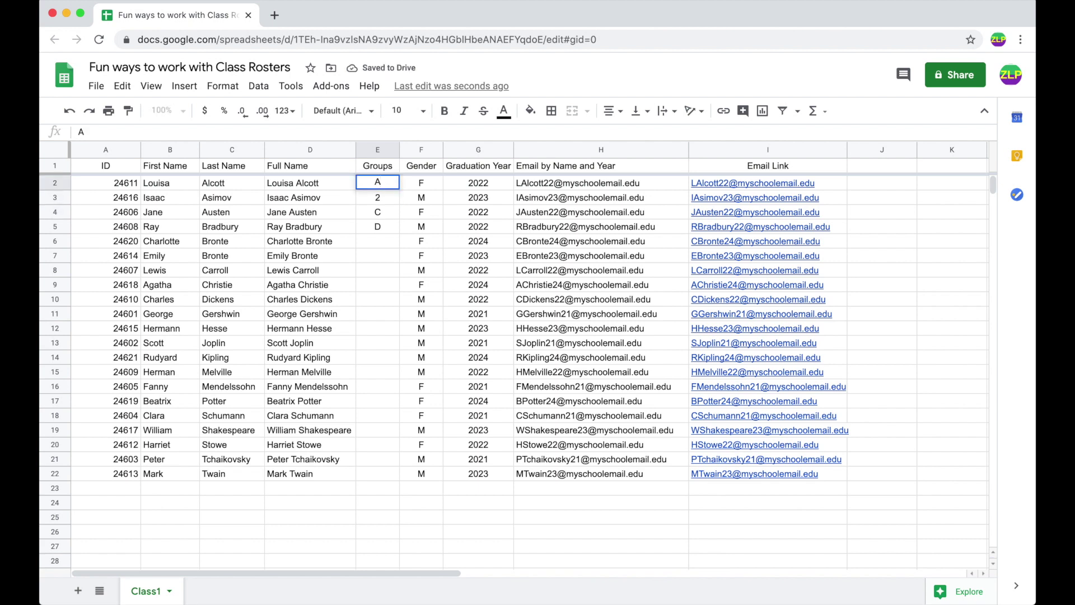
key("Return")
key("Up")
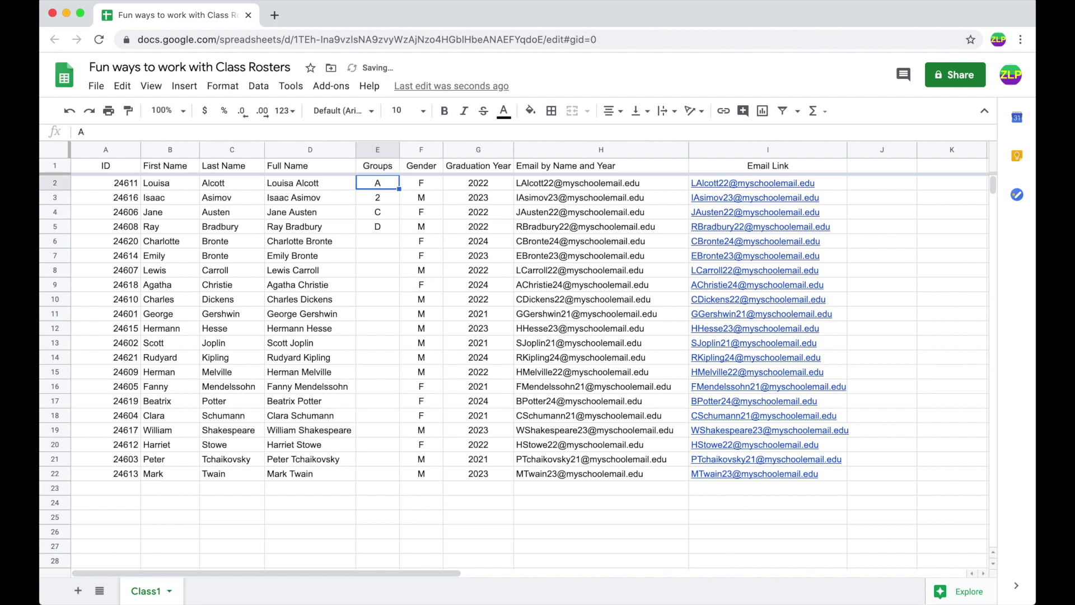
key("Down")
type("B")
key("Return")
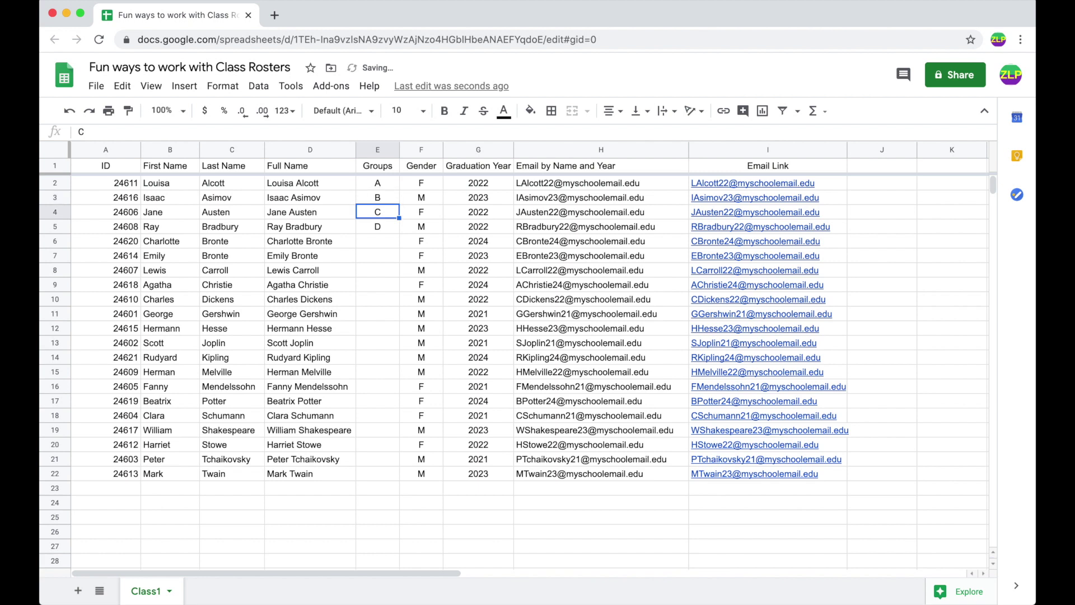
key("Down")
key("Up")
key("Up")
key("Up")
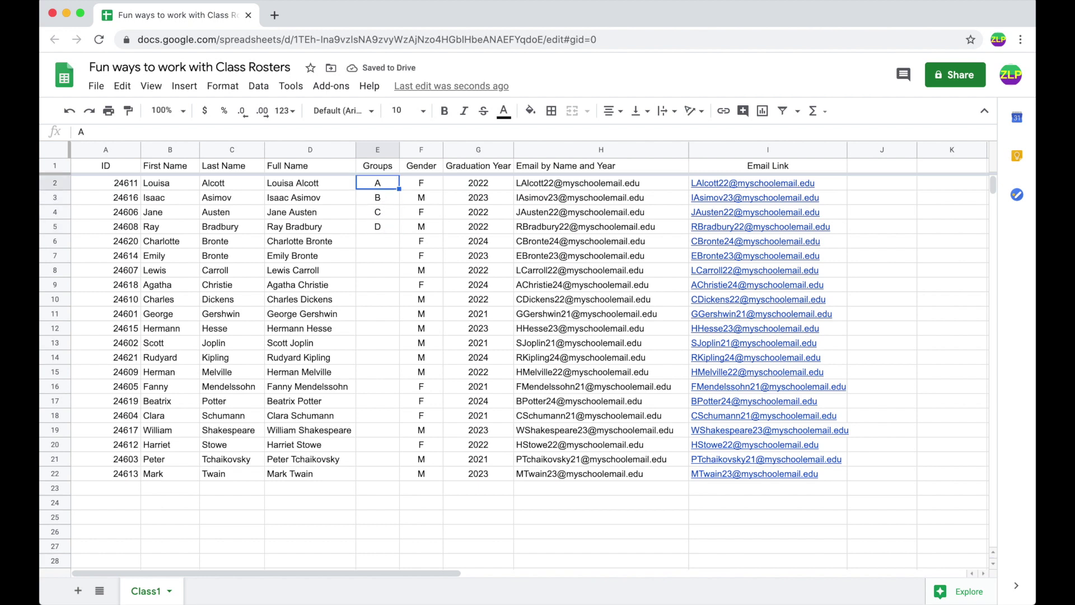
key("Down")
key("Up")
key("Up")
key("Down")
key("Down")
Fill the A to D letters from E2:E5 down the Groups column to the last student in row 22
key("Up")
key("shift+Down")
key("shift+Down")
key("shift+Down")
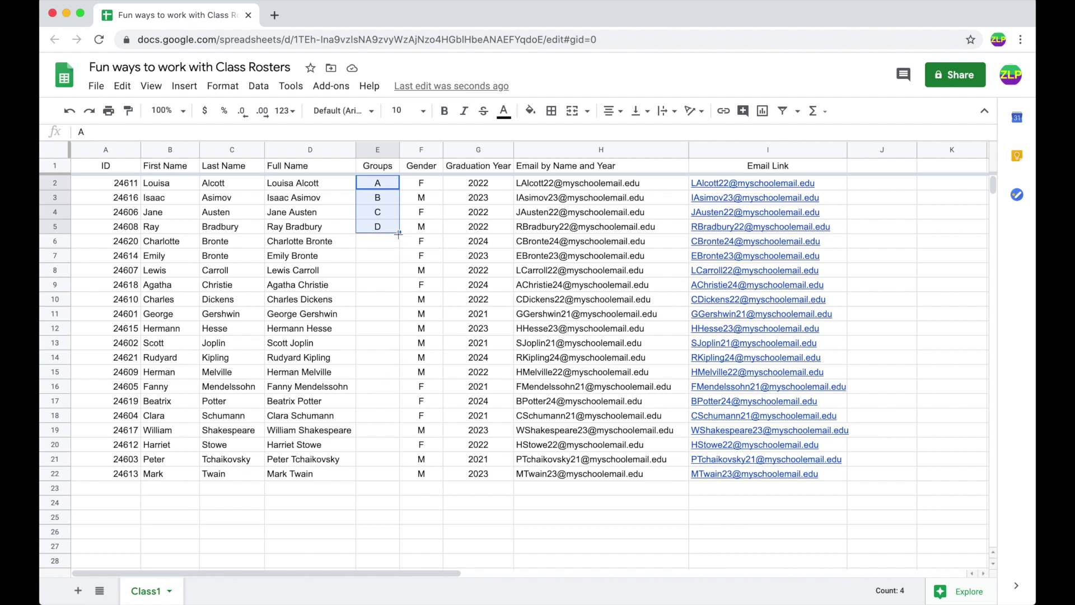
left_click_drag(399, 232, 383, 479)
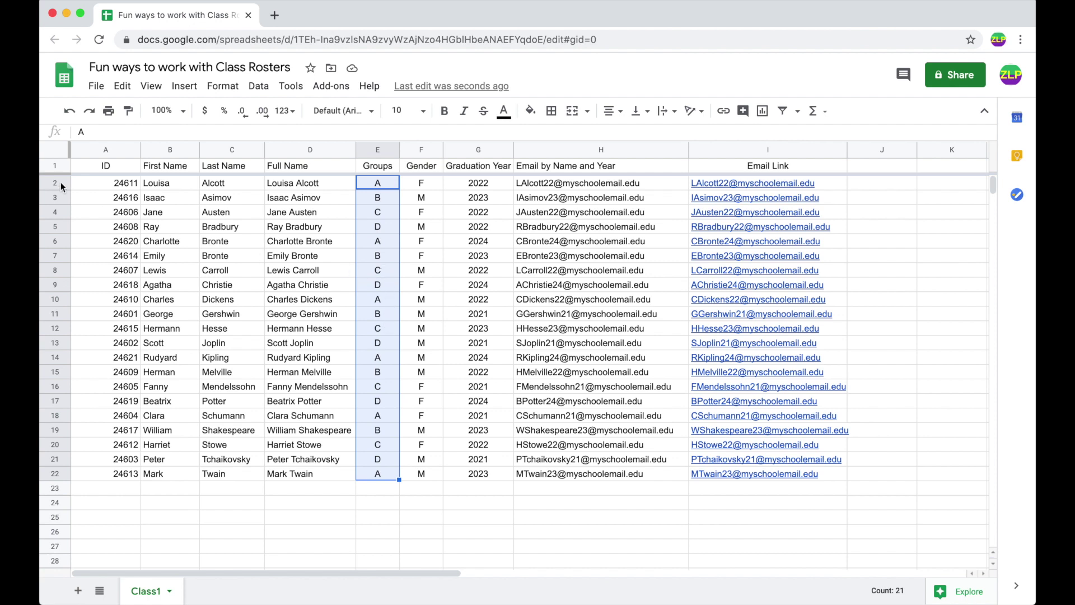
Sort the range A1:I22, treated as having a header row, by Groups A → Z and then by Last Name A → Z
left_click(105, 166)
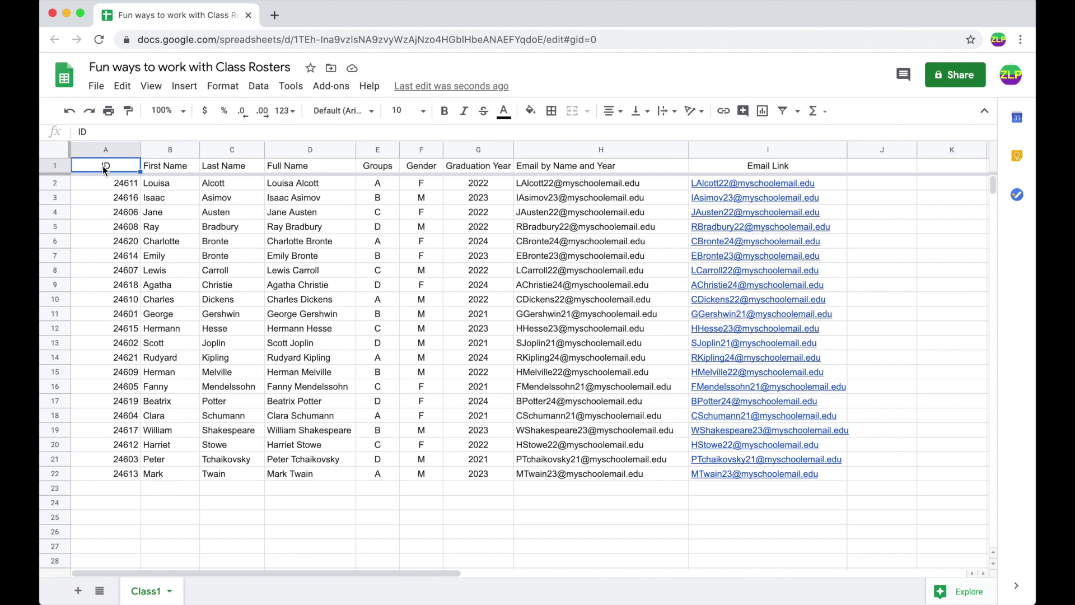
key("super+shift+Right")
key("super+shift+Down")
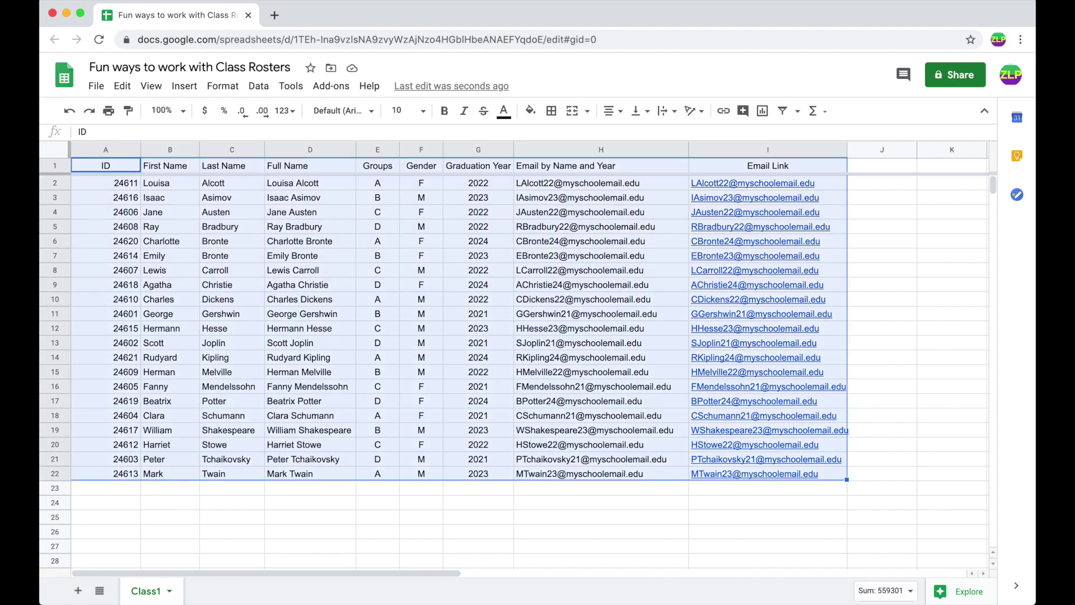
left_click(261, 89)
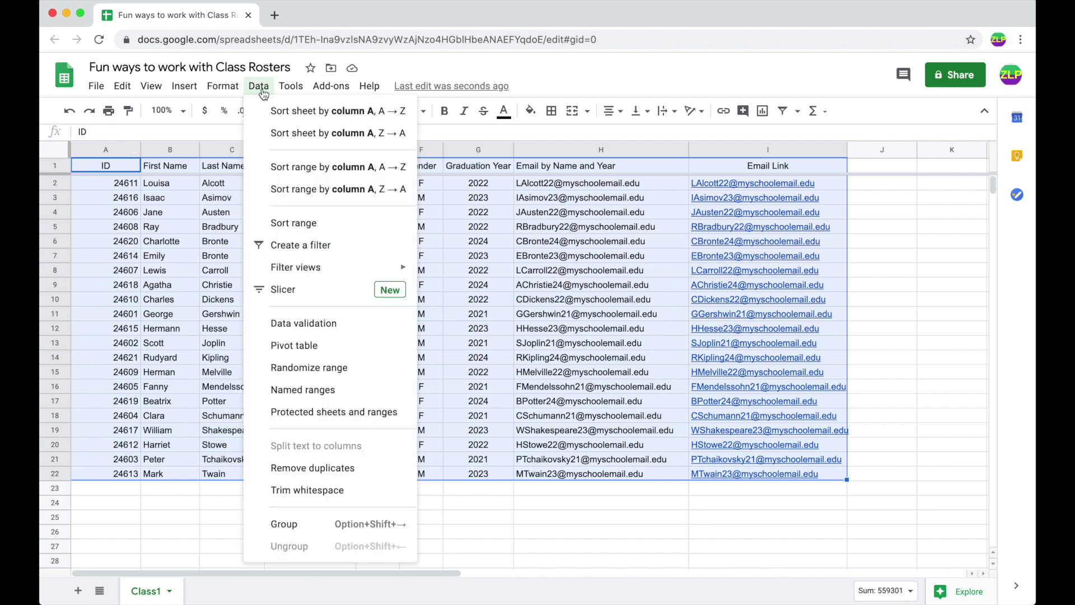
left_click(306, 224)
left_click(384, 277)
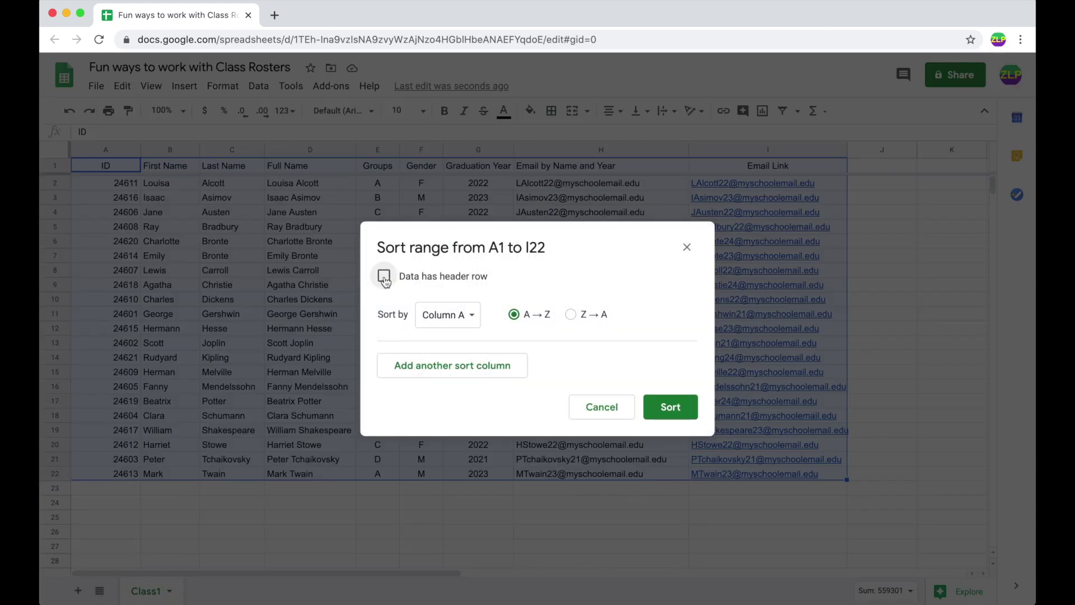
left_click(429, 316)
left_click(470, 407)
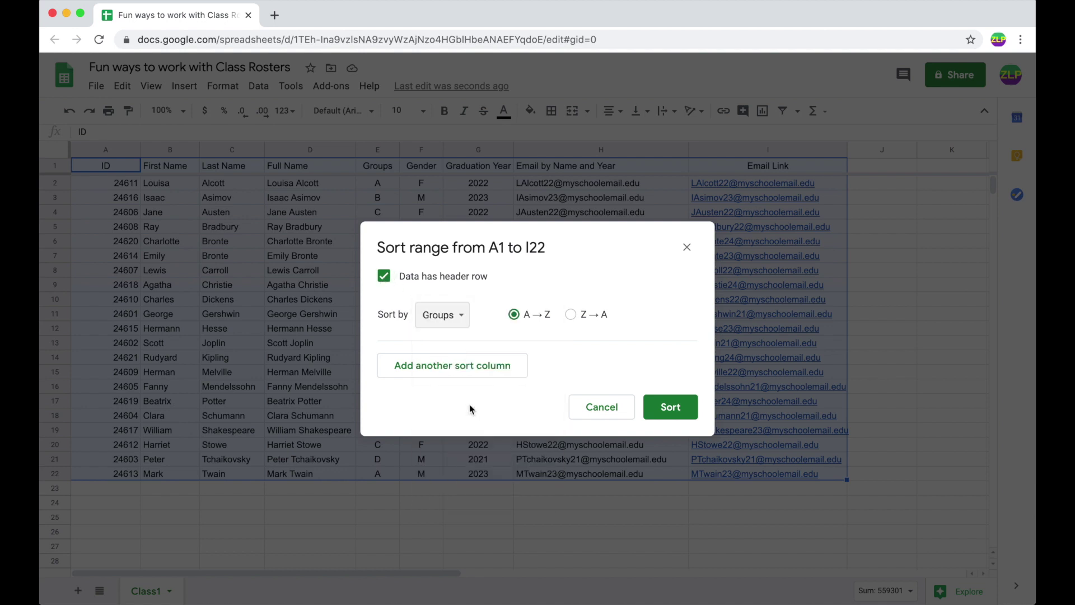
left_click(435, 369)
left_click(448, 373)
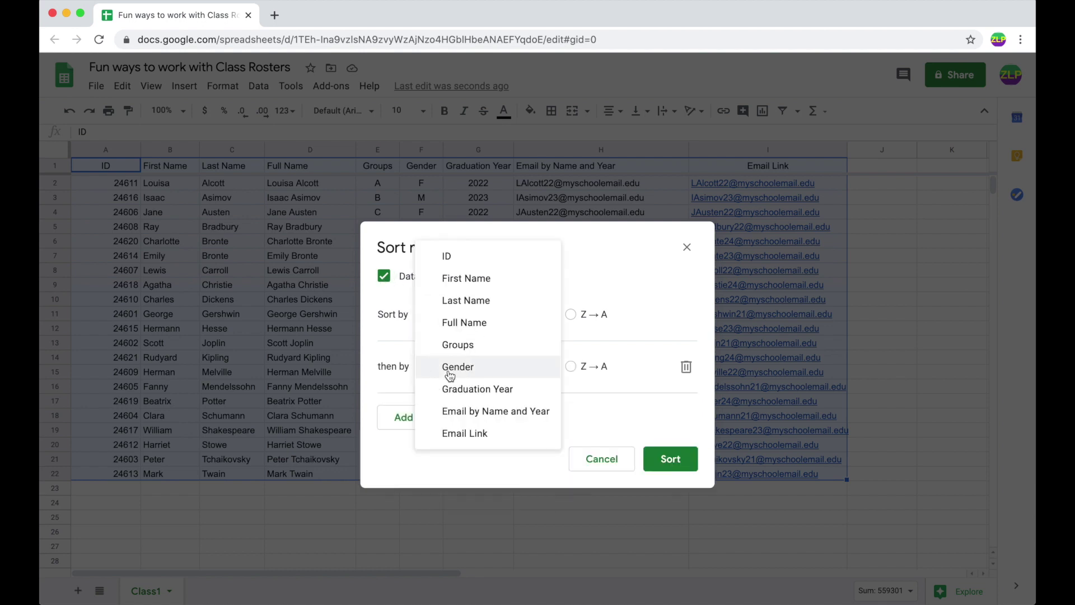
left_click(474, 302)
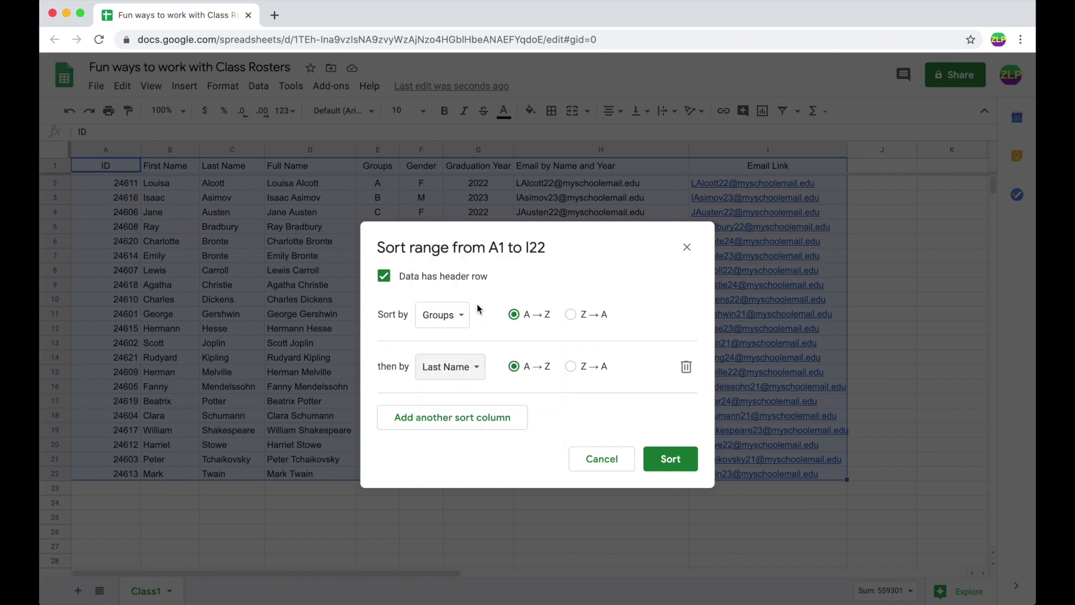
left_click(670, 458)
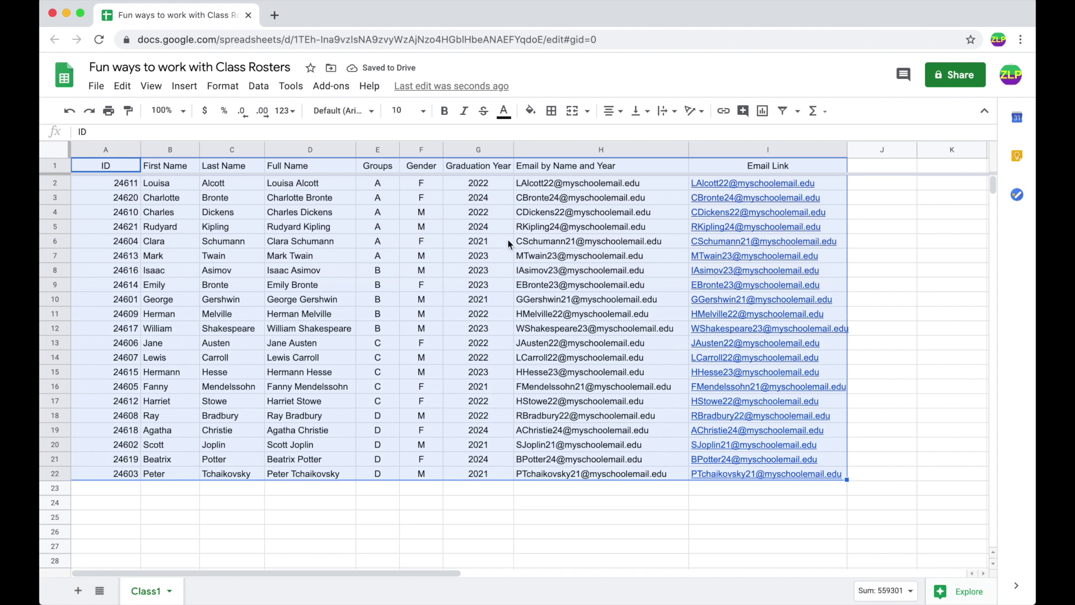
Undo the sort by group and last name
left_click(375, 183)
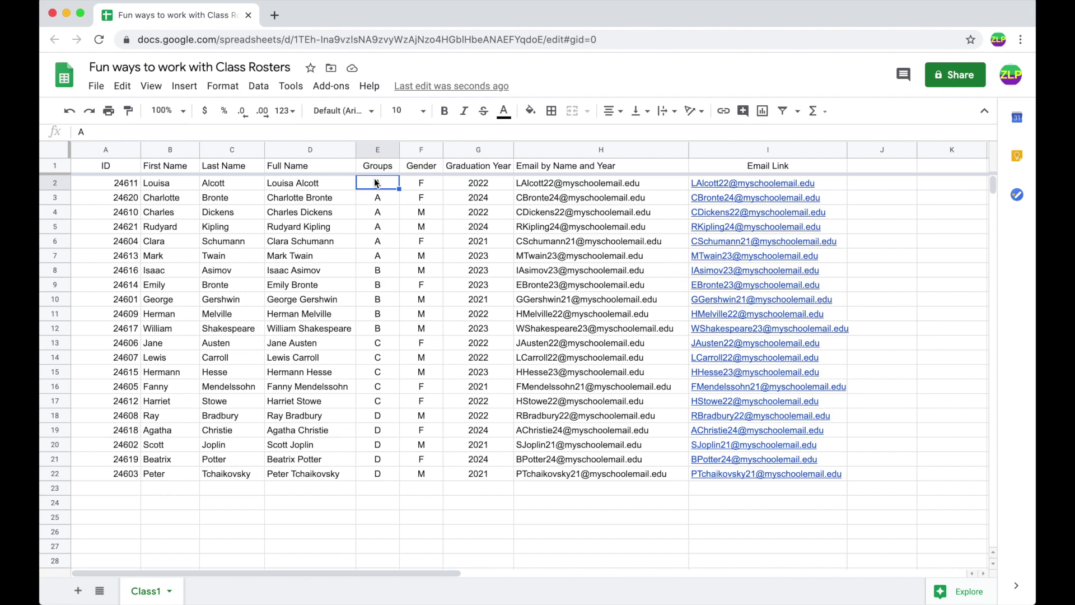
key("super+z")
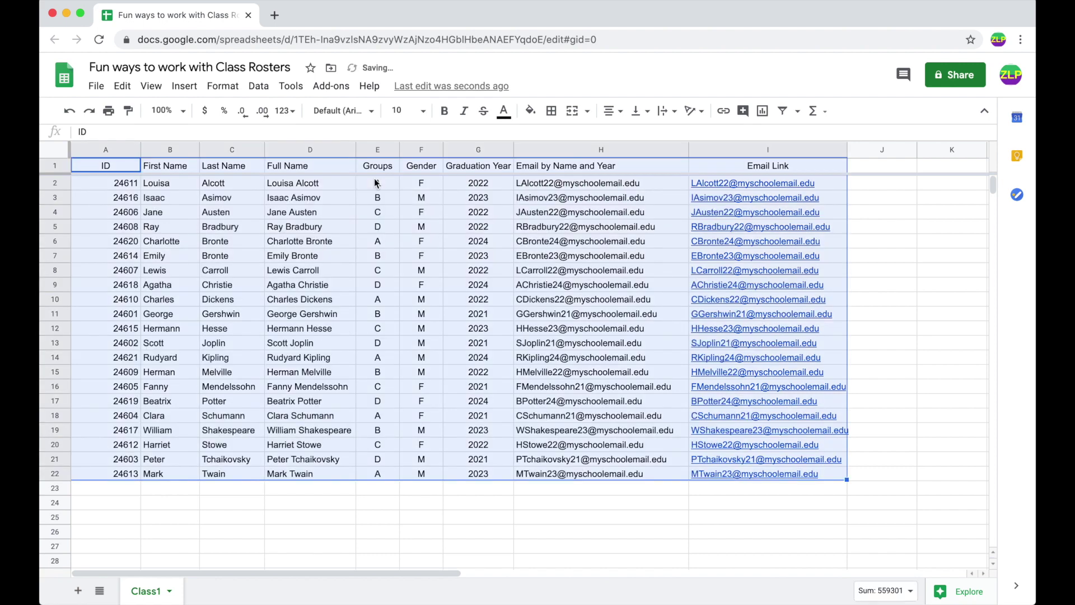
Randomize the group letters in E2:E22 without moving the other roster columns
left_click(382, 184)
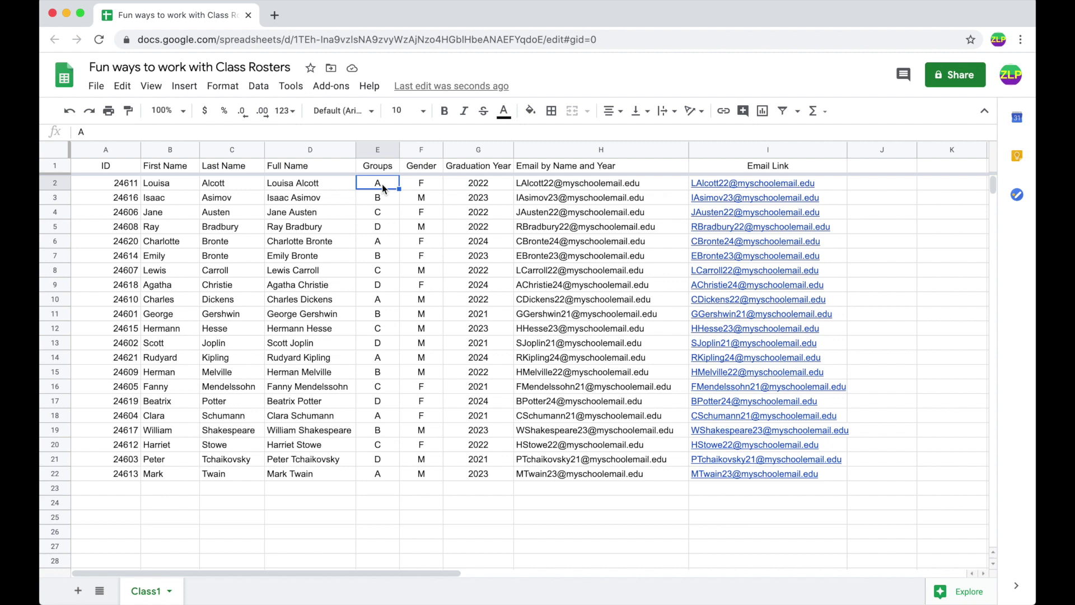
key("shift+Down")
key("shift+Down")
key("shift+Down")
key("shift+Down")
key("shift+Down")
key("shift+Down")
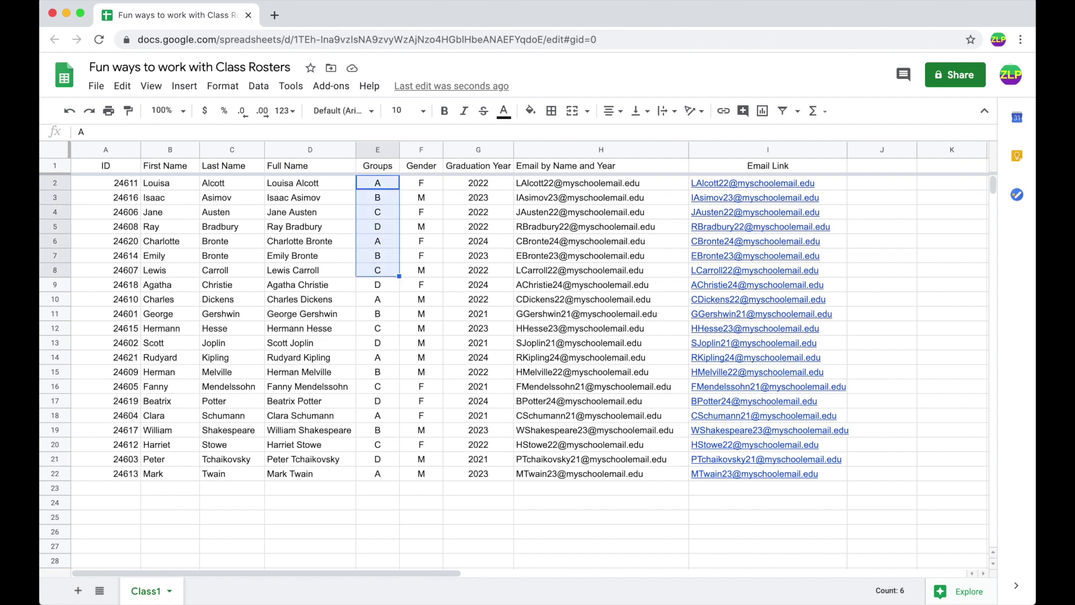
key("super+shift+Down")
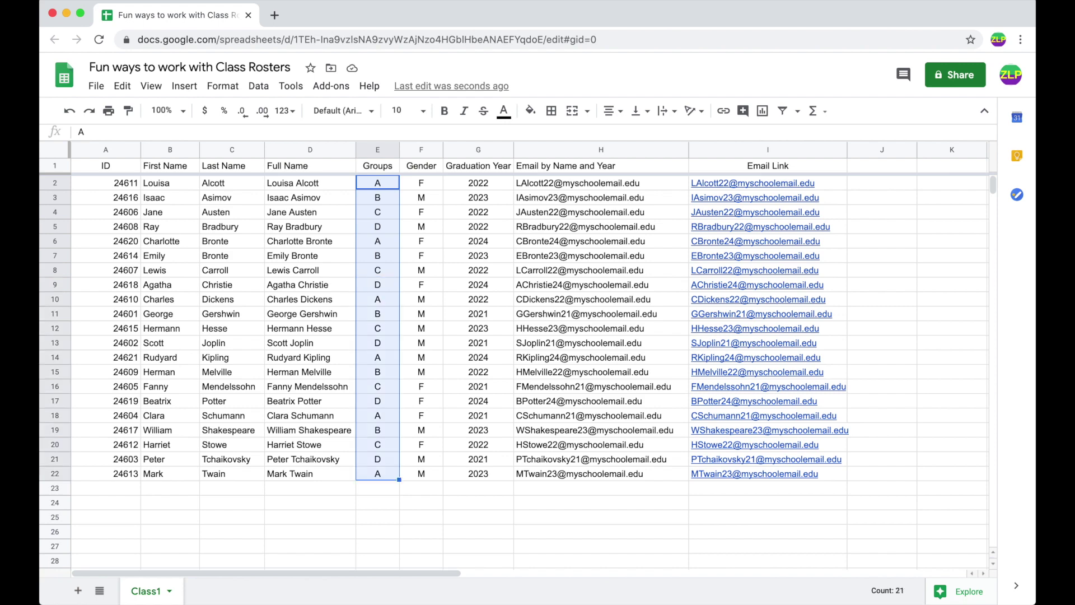
left_click(259, 87)
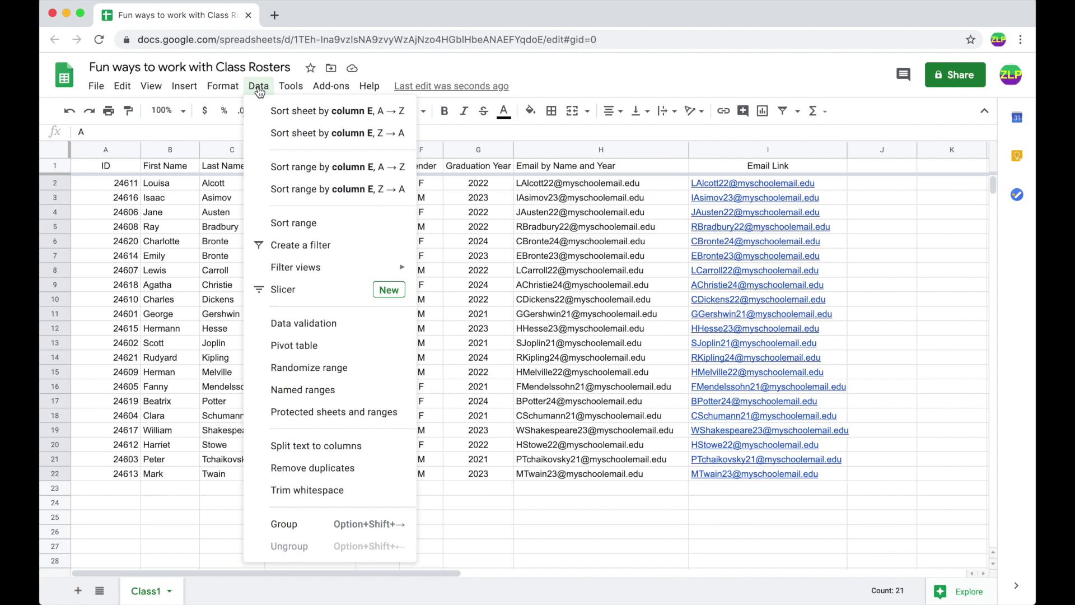
left_click(319, 370)
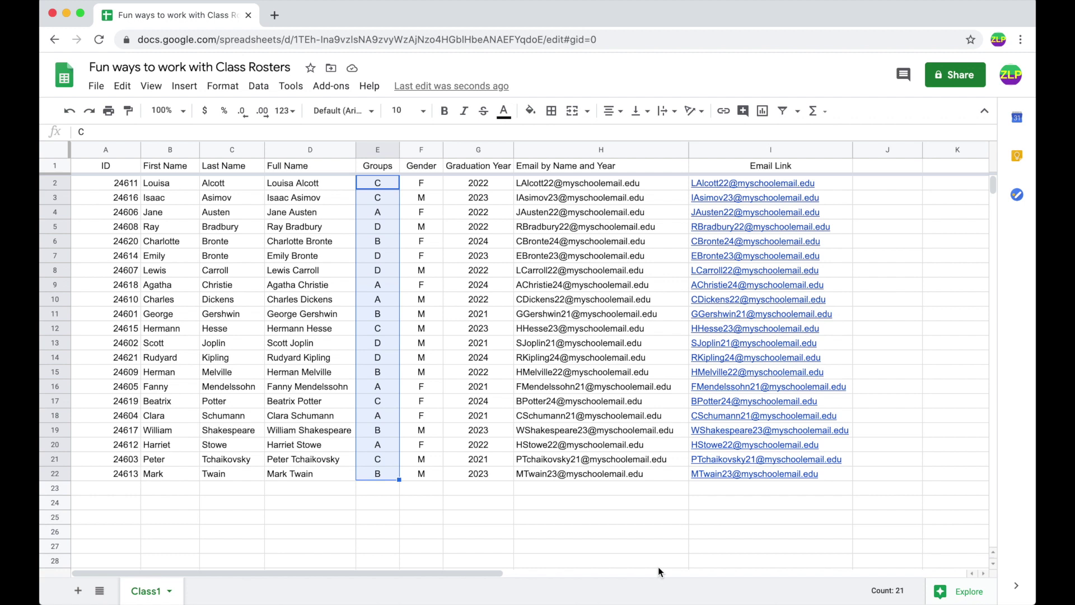
Create a filter on the class roster's header row covering columns A to I
left_click(384, 183)
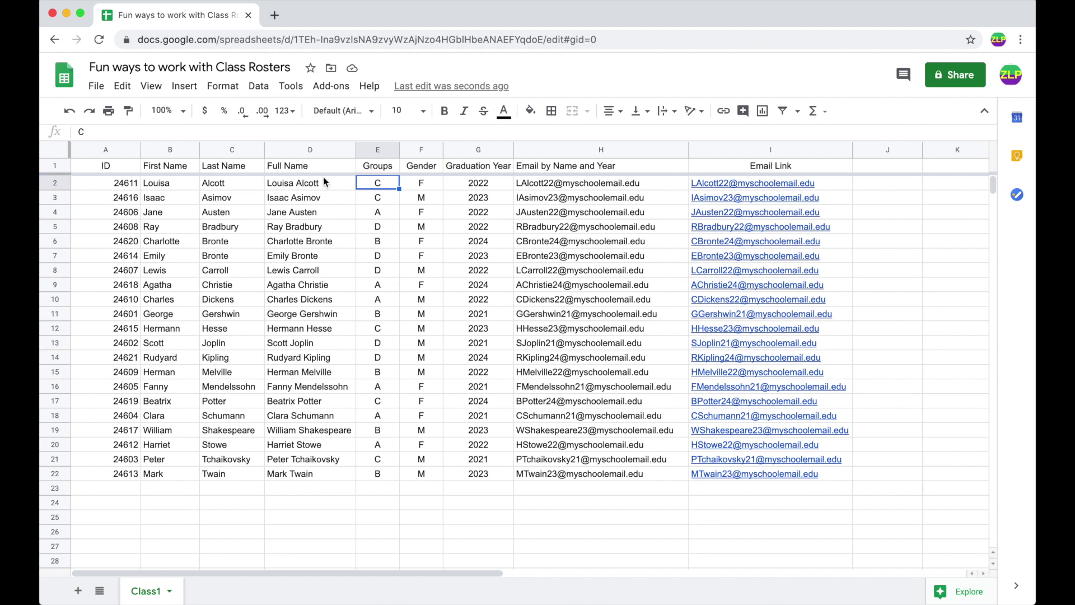
left_click(259, 87)
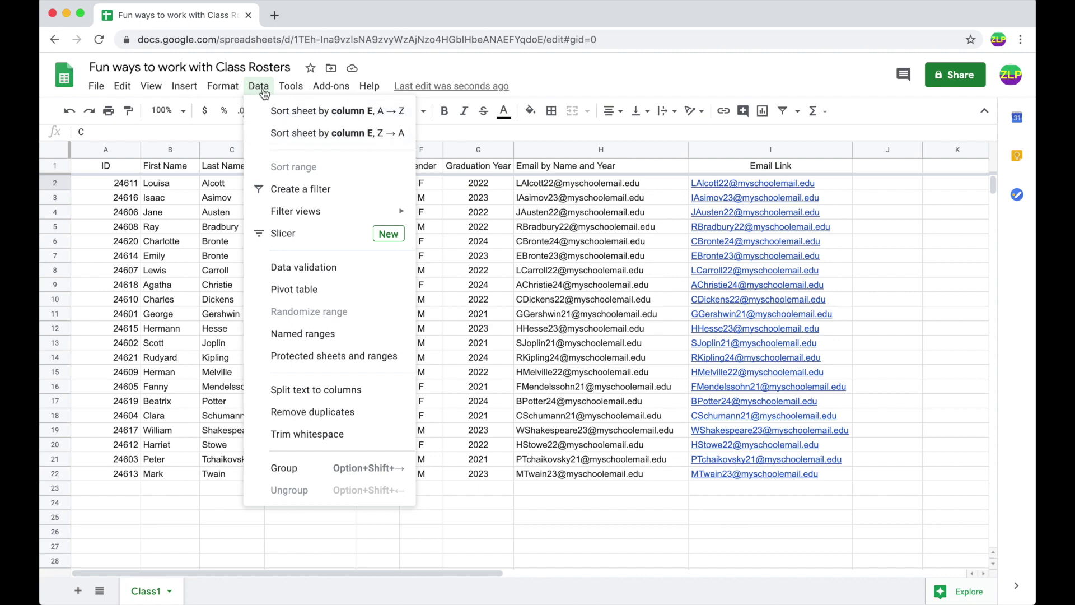
left_click(292, 190)
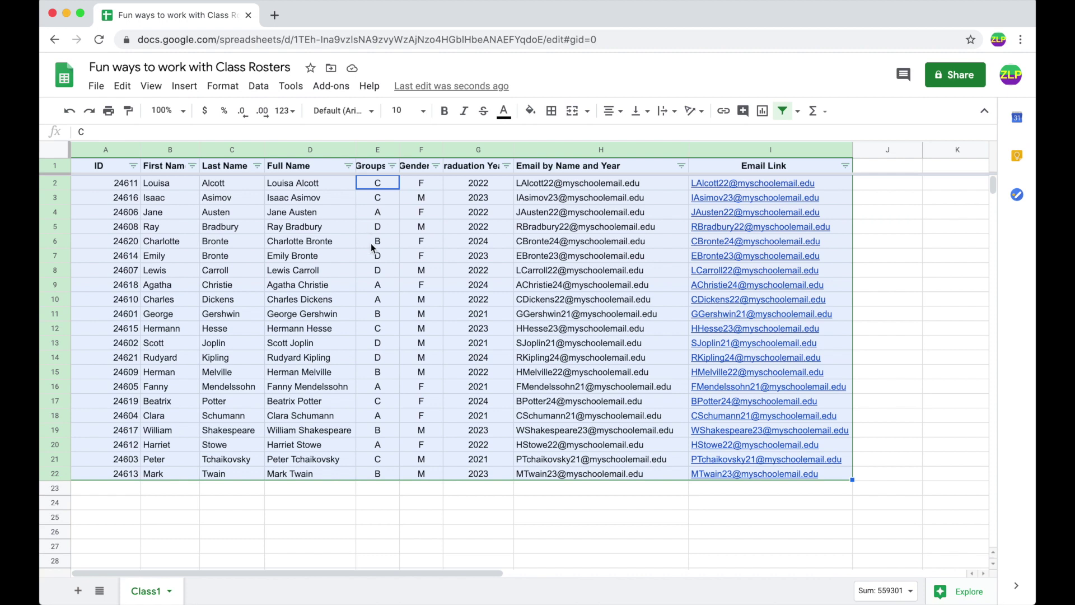
Filter the Groups column by values to include only group A
left_click(392, 165)
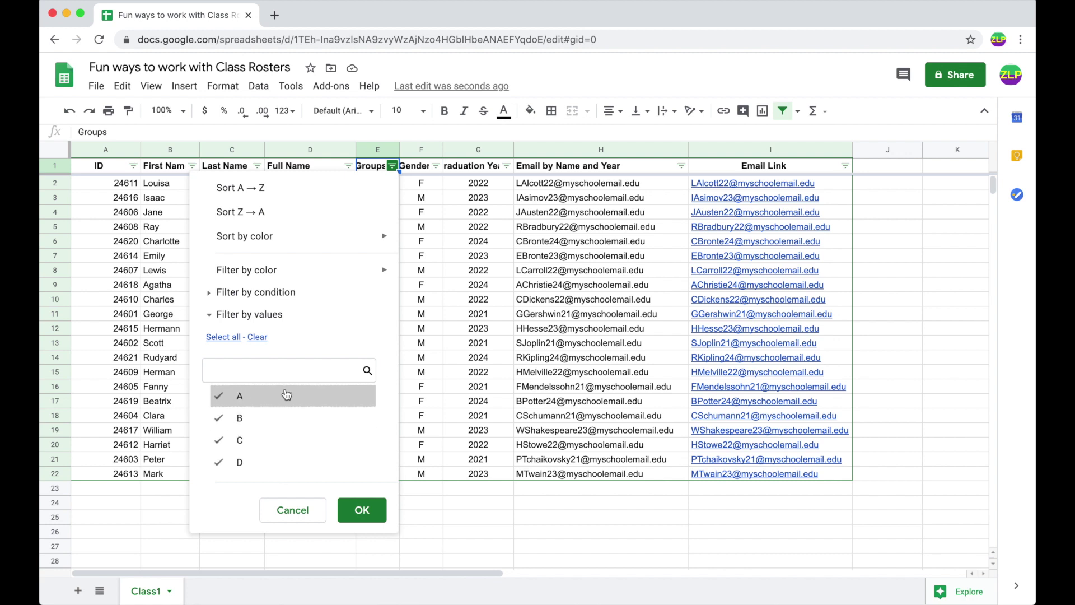
left_click(260, 338)
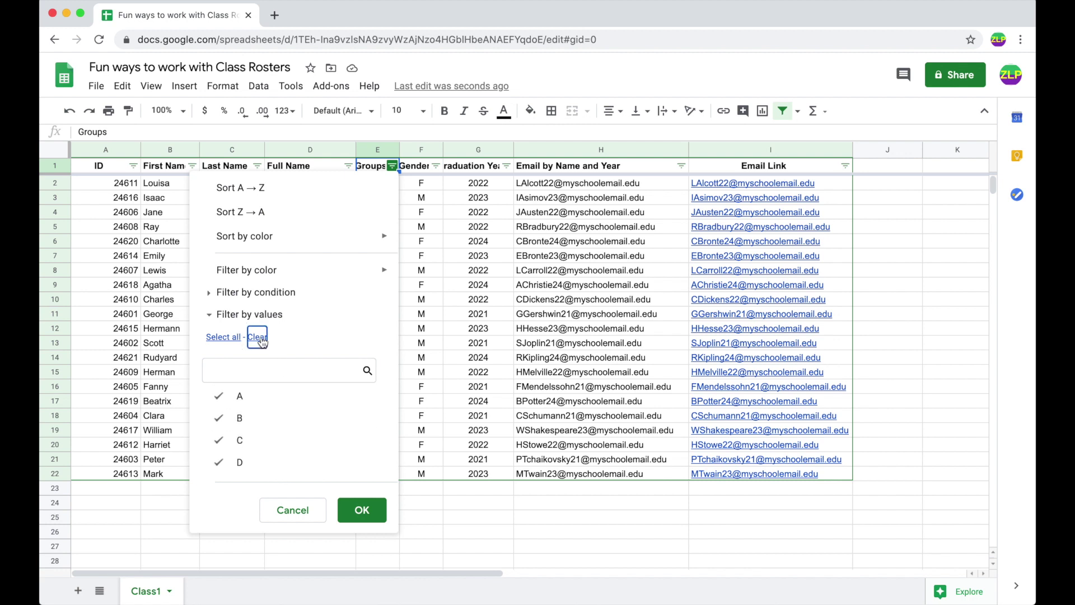
left_click(241, 396)
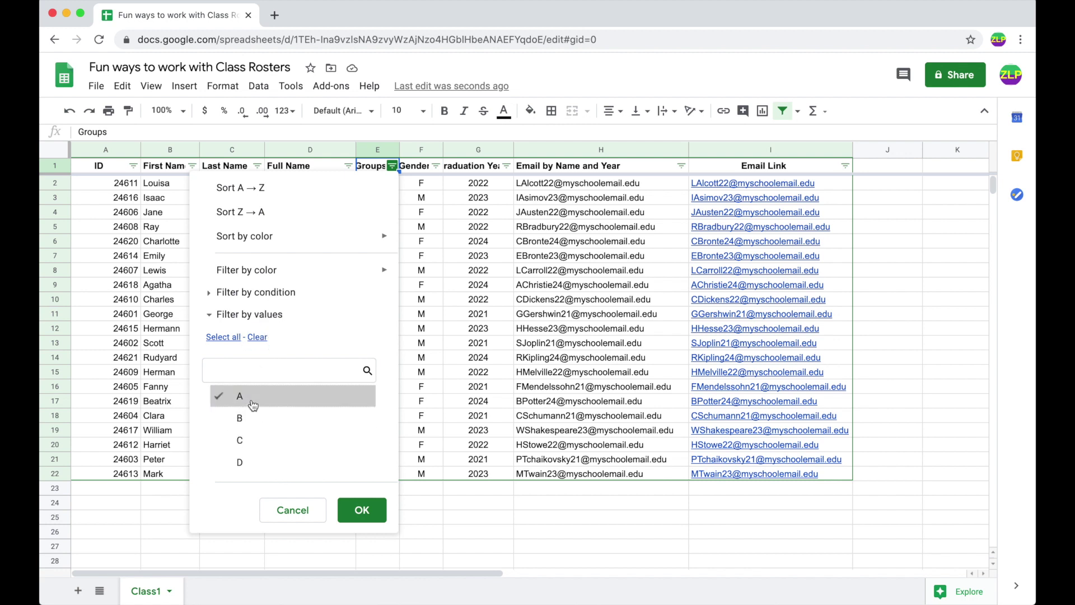
left_click(362, 511)
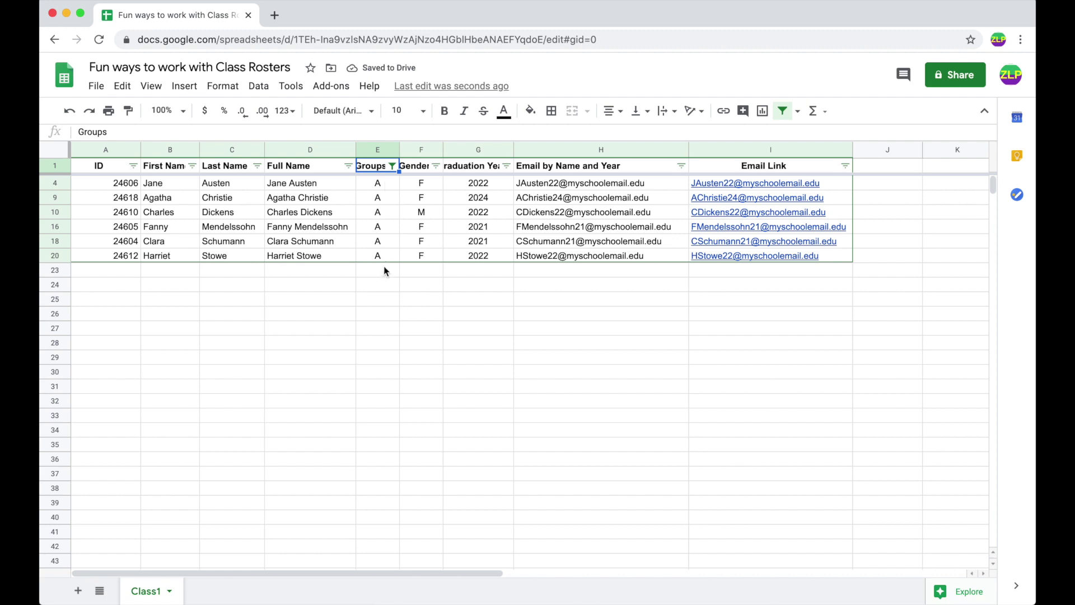
Filter the Gender column to M only, then check which Graduation Year values are available without changing that filter
left_click(436, 167)
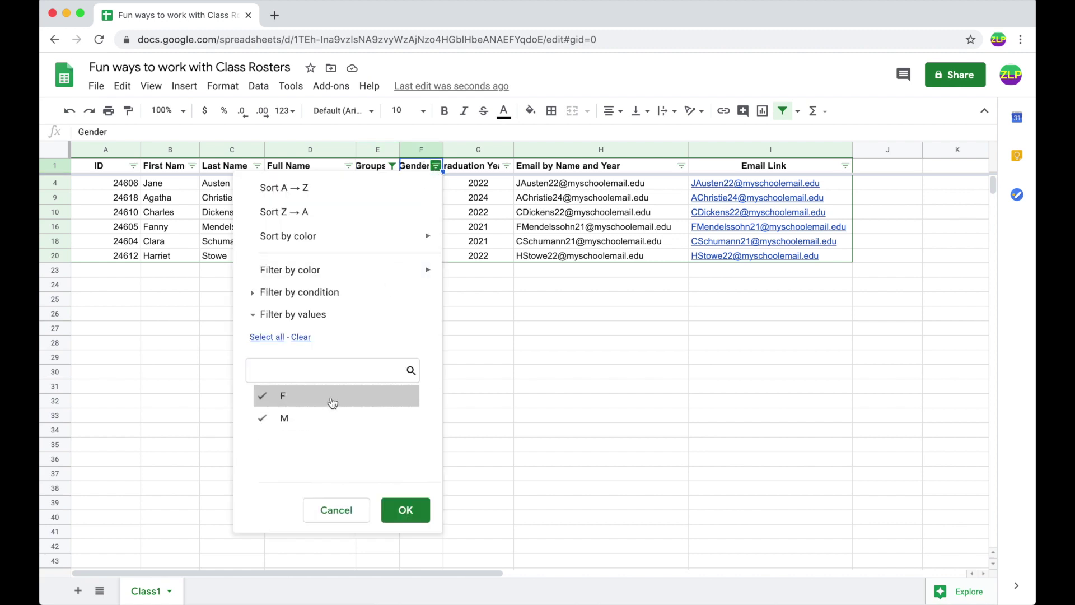
left_click(310, 338)
left_click(328, 424)
left_click(409, 518)
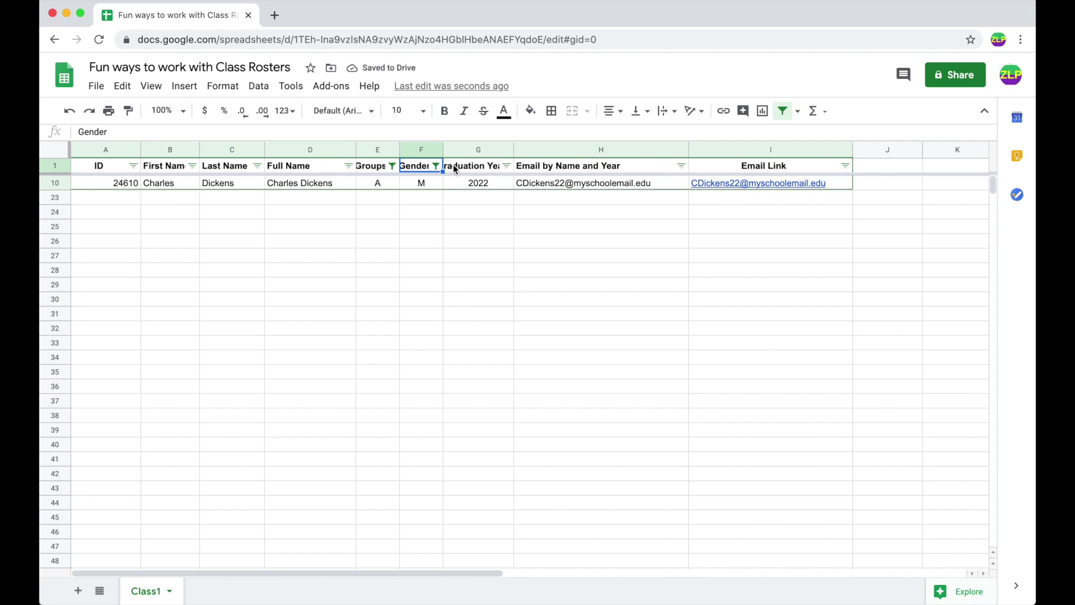
left_click(506, 166)
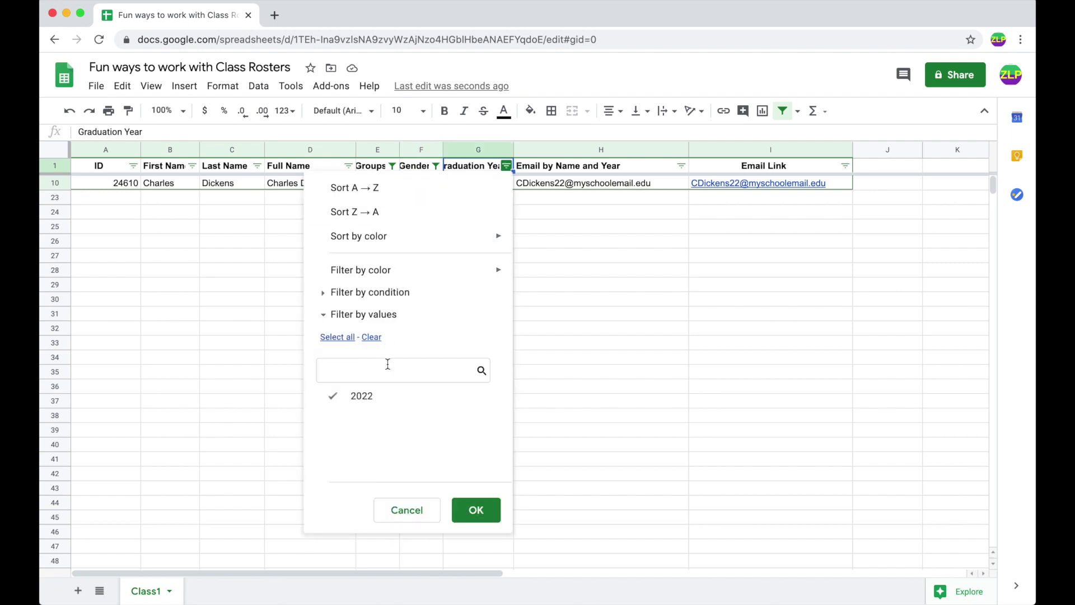
left_click(411, 511)
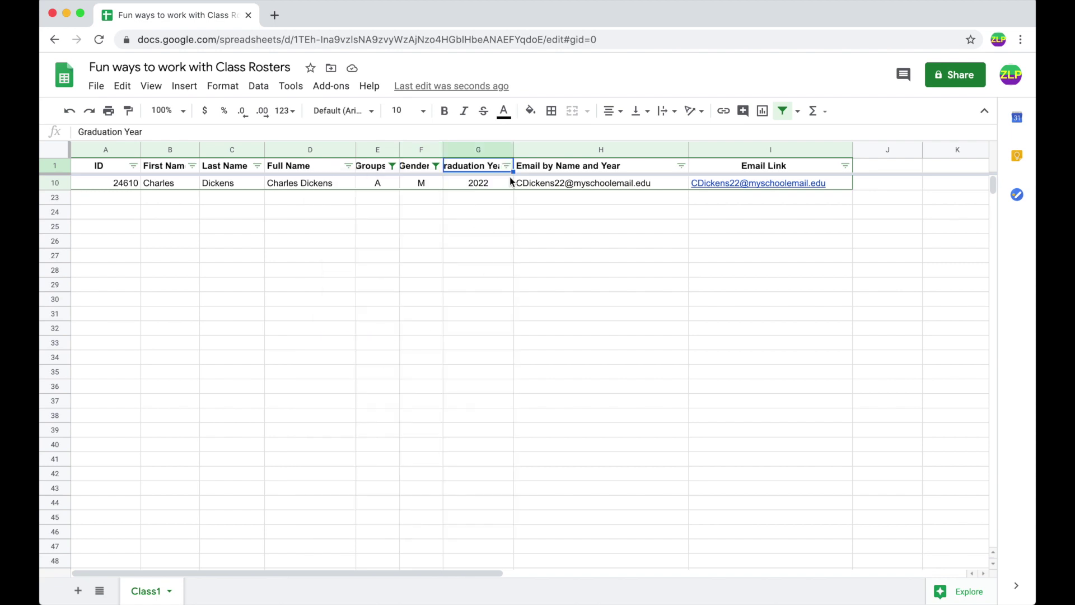
Reset the Gender filter to include all values
left_click(439, 165)
left_click(267, 337)
left_click(392, 513)
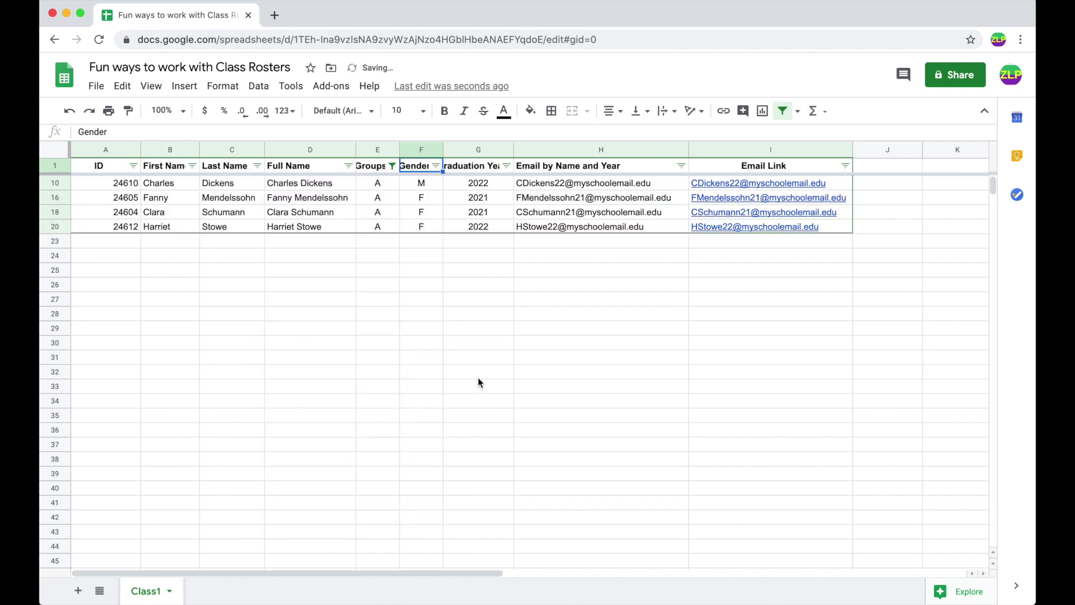
Exclude 2021 and 2022 from the Graduation Year filter, keeping only 2024 selected
left_click(506, 166)
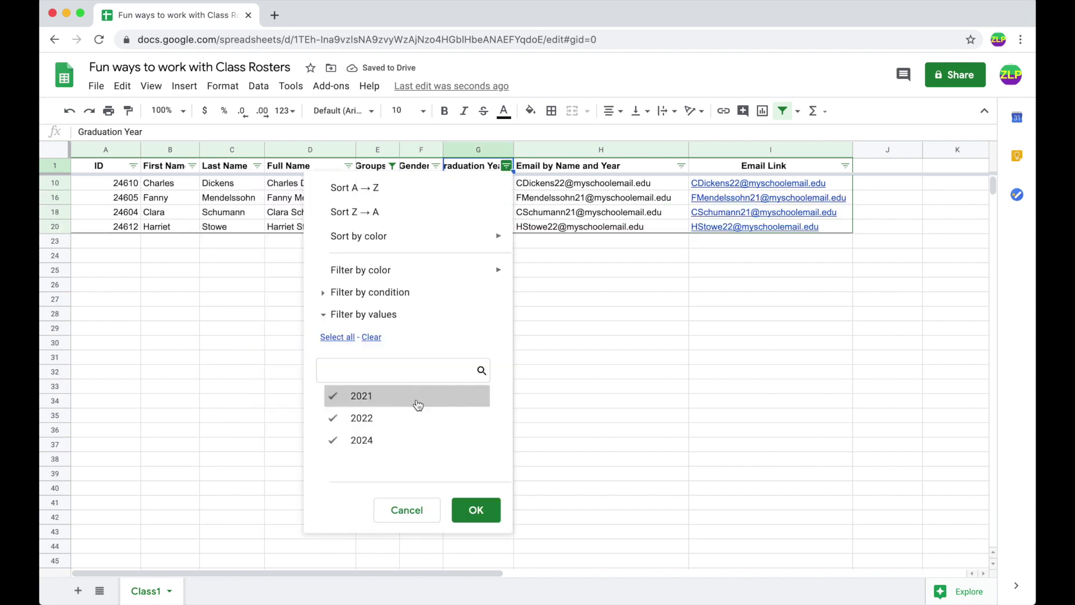
left_click(404, 421)
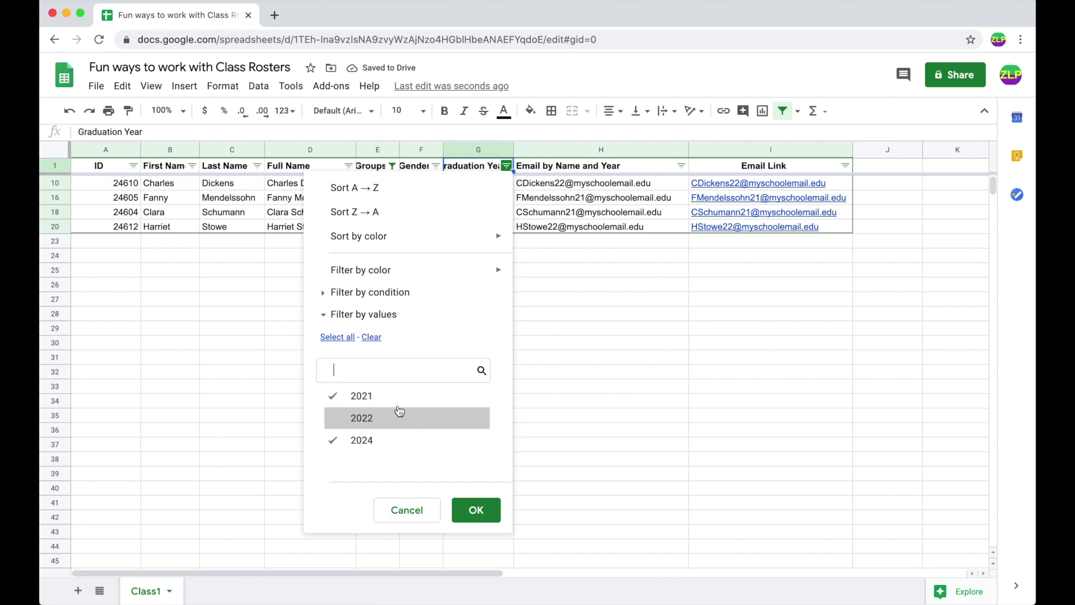
left_click(399, 396)
left_click(477, 507)
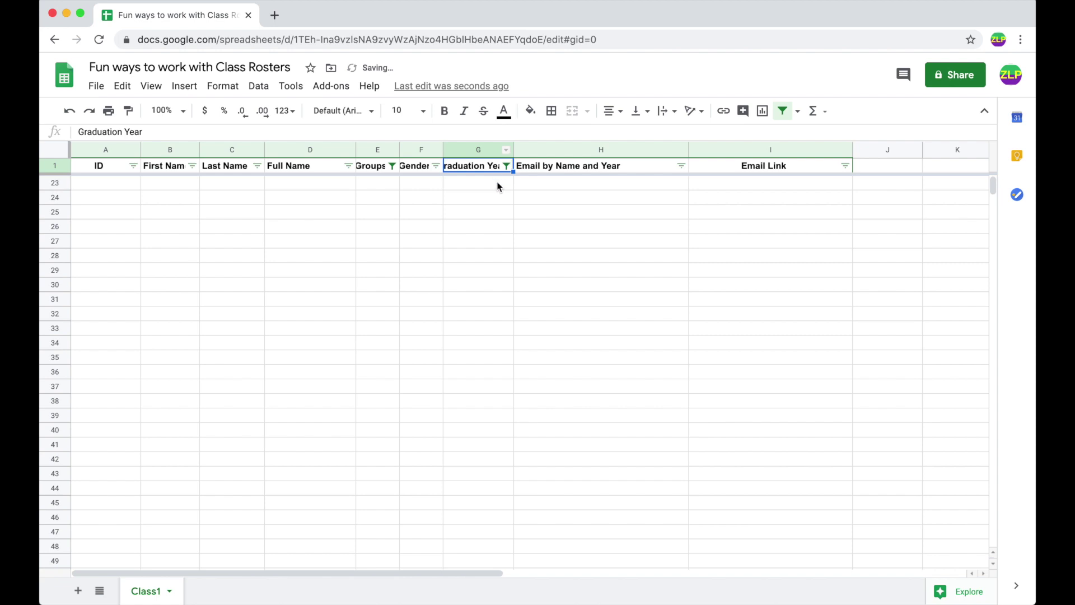
Change the Graduation Year filter to exclude 2024 and include 2021 and 2022
left_click(507, 165)
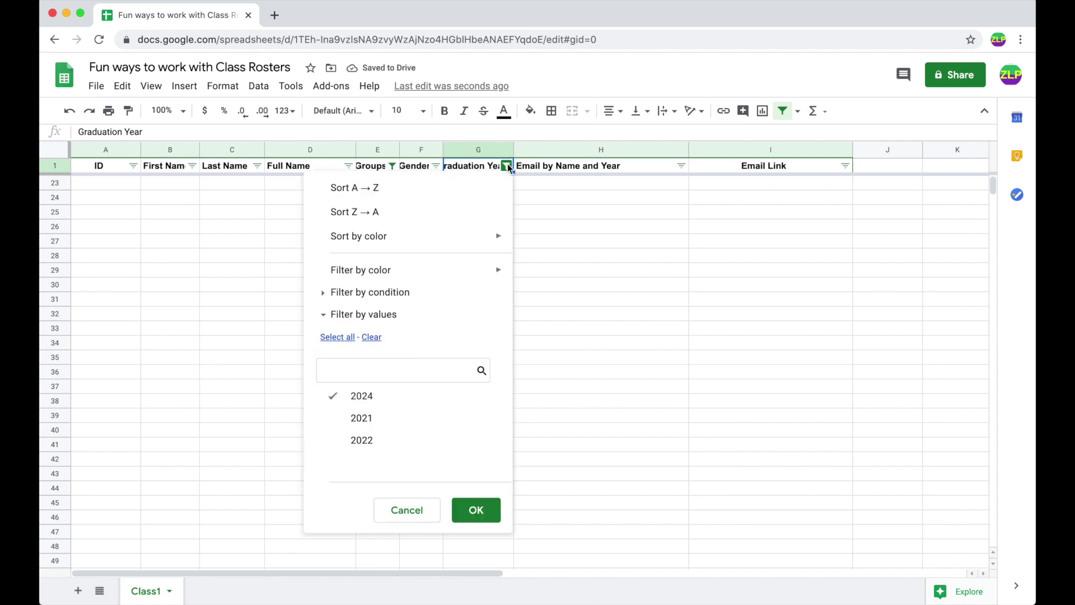
left_click(415, 401)
left_click(413, 420)
left_click(415, 440)
left_click(476, 510)
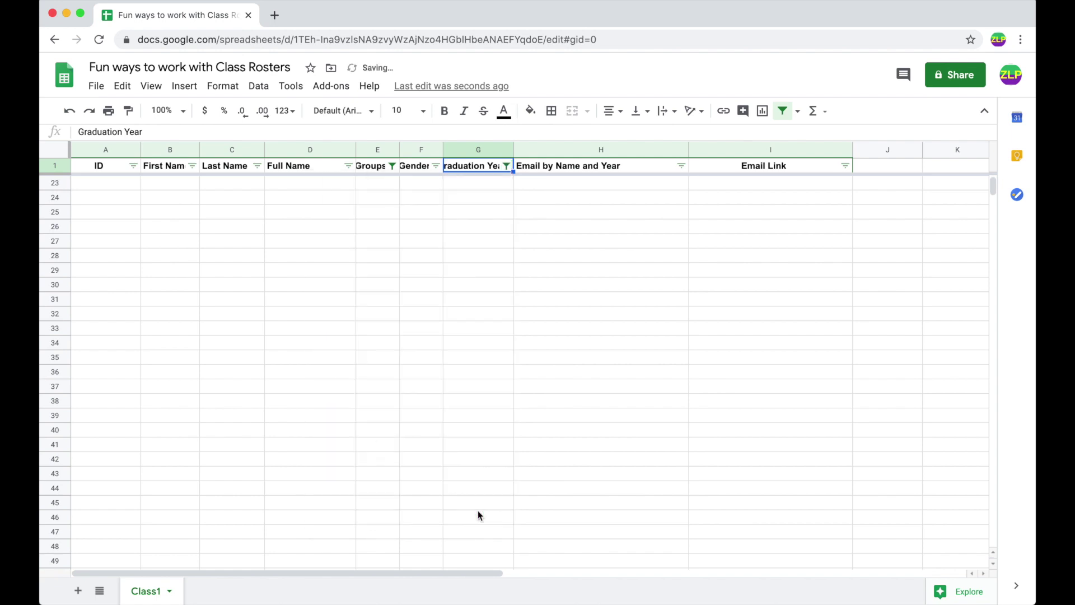
Reset the Groups, Graduation Year and Gender filters to include all values
left_click(392, 166)
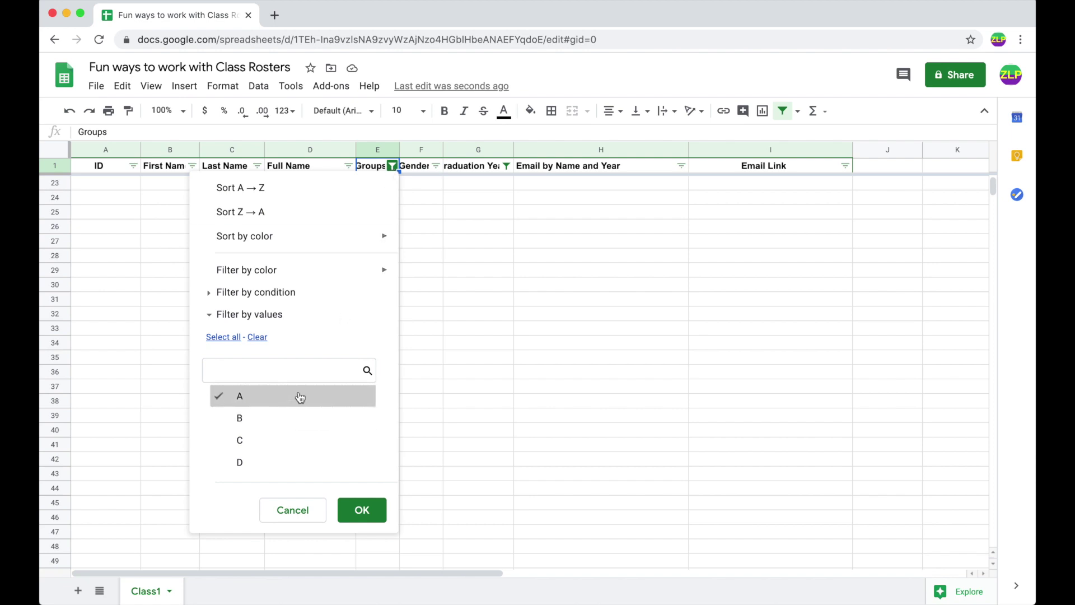
left_click(223, 336)
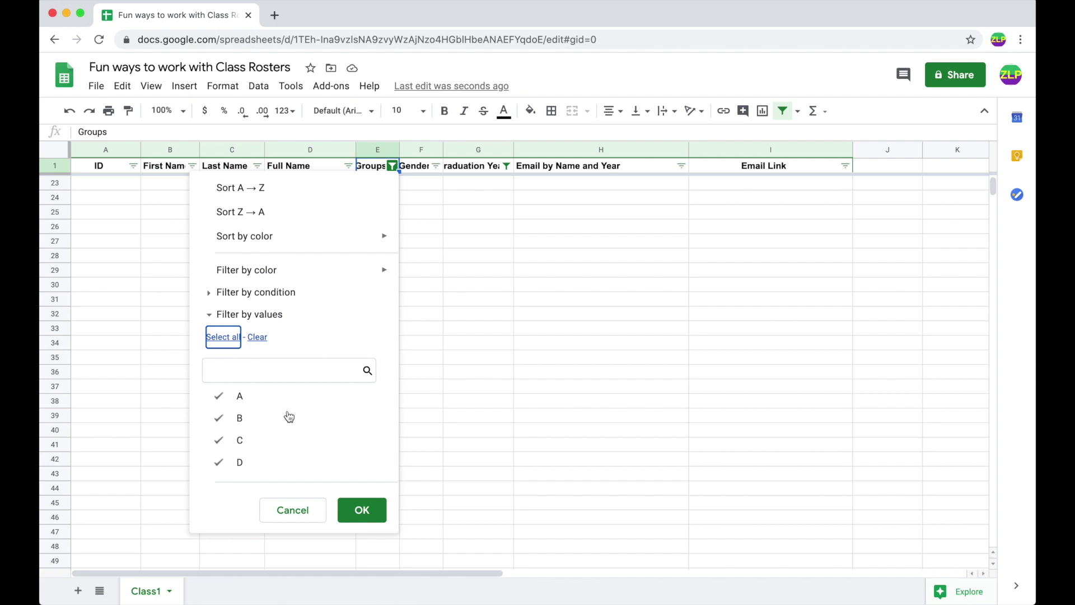
left_click(362, 510)
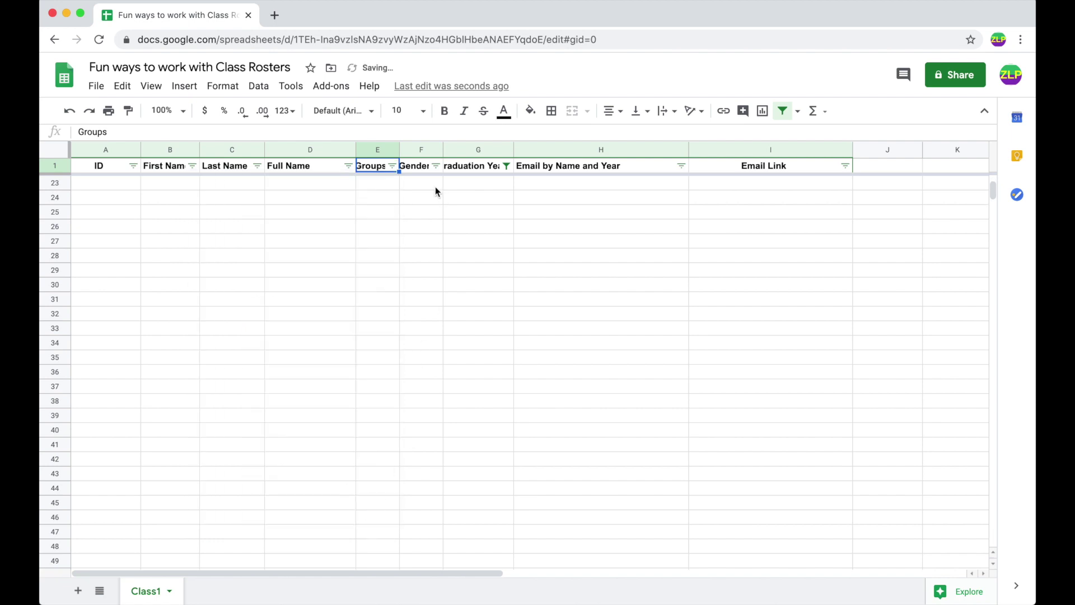
left_click(506, 167)
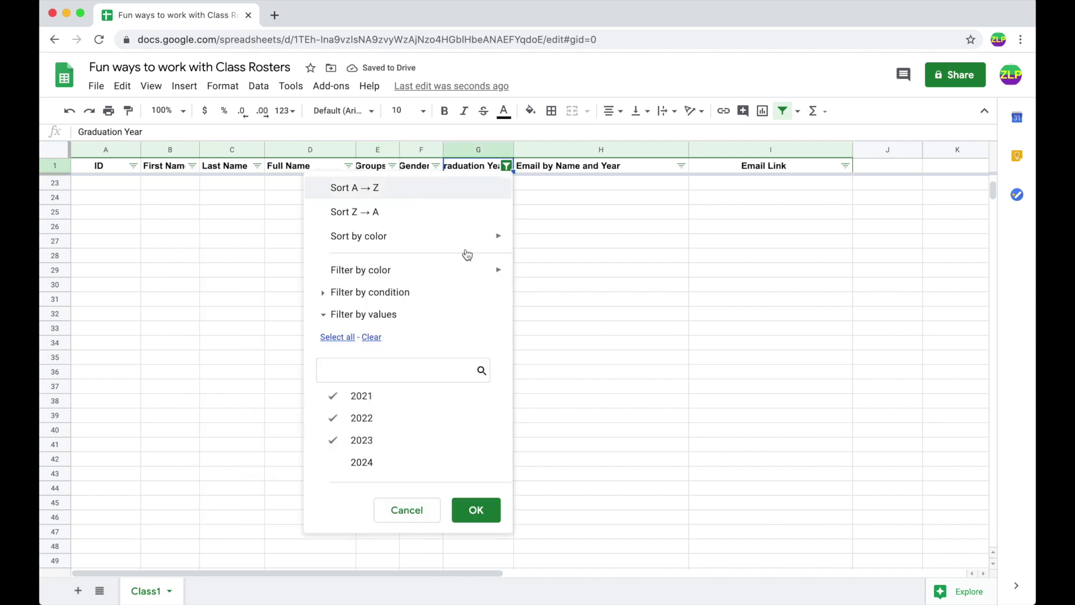
left_click(343, 337)
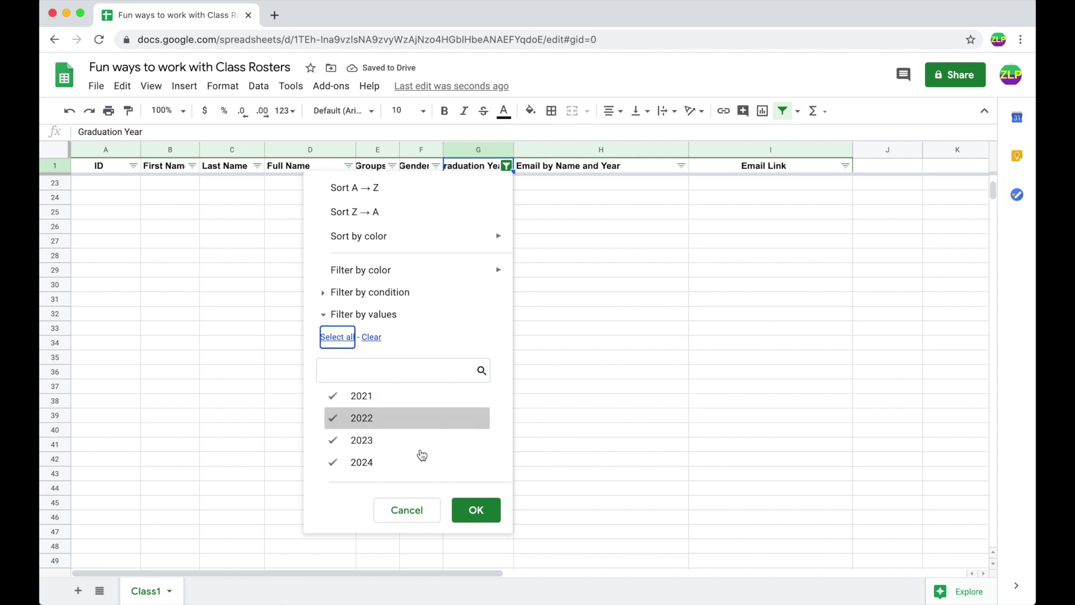
left_click(476, 509)
left_click(436, 166)
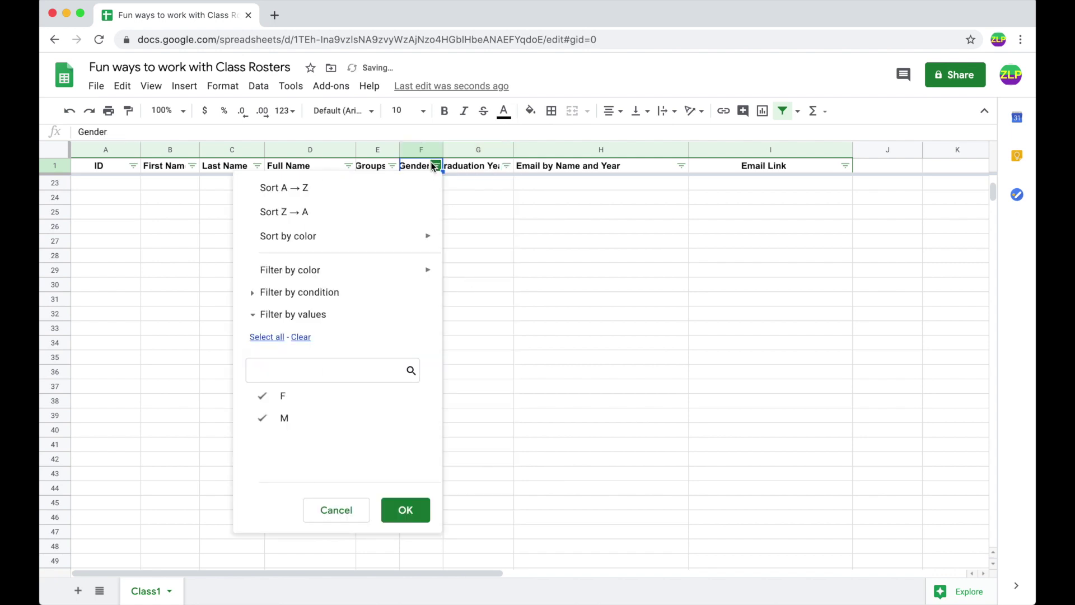
left_click(267, 336)
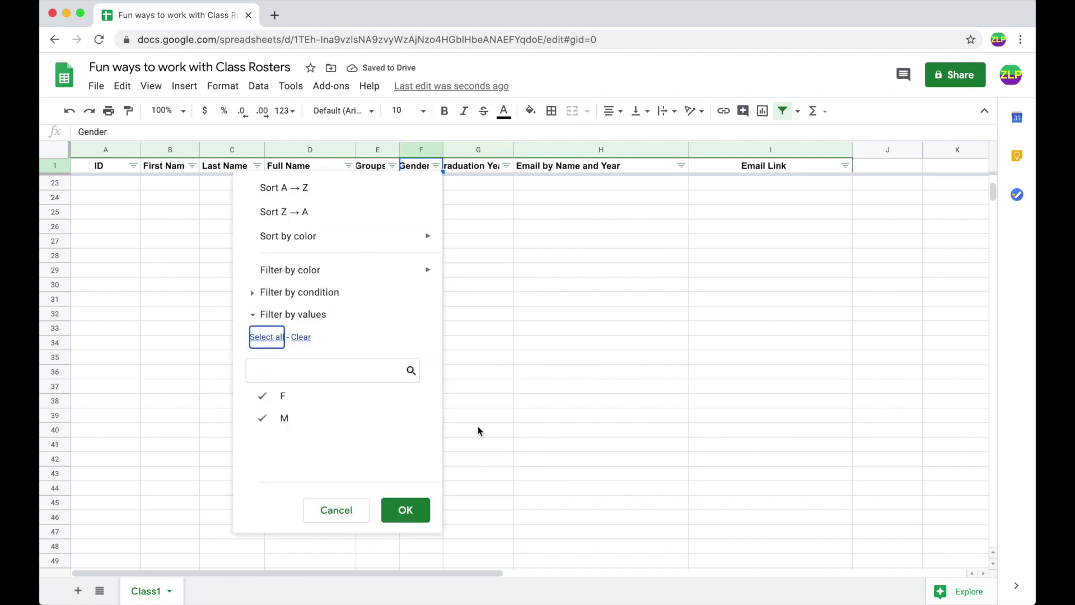
left_click(419, 507)
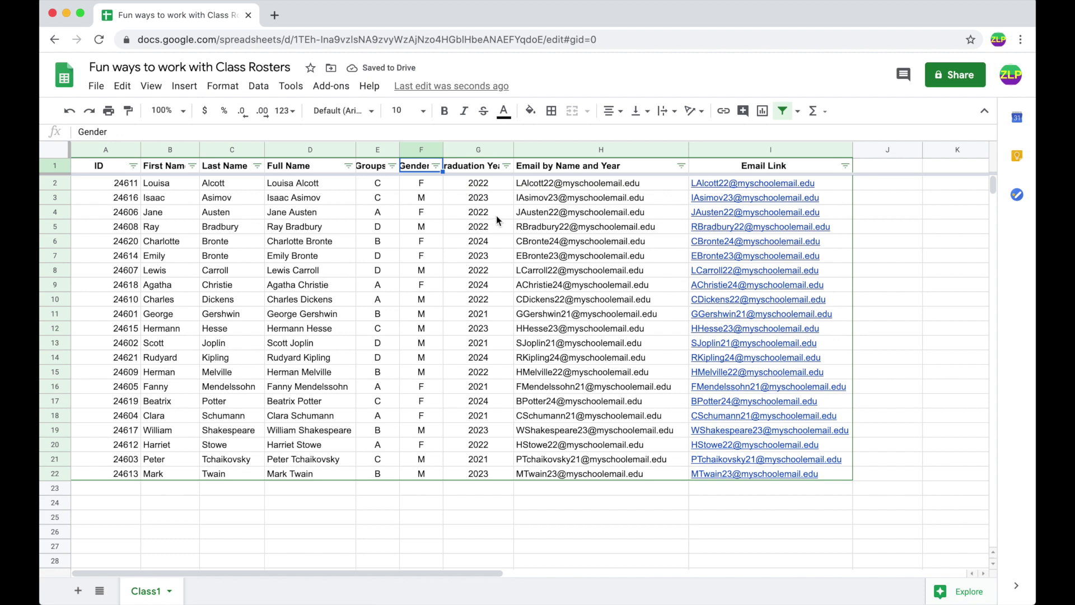
Filter the Graduation Year column by values to include only 2021
left_click(506, 166)
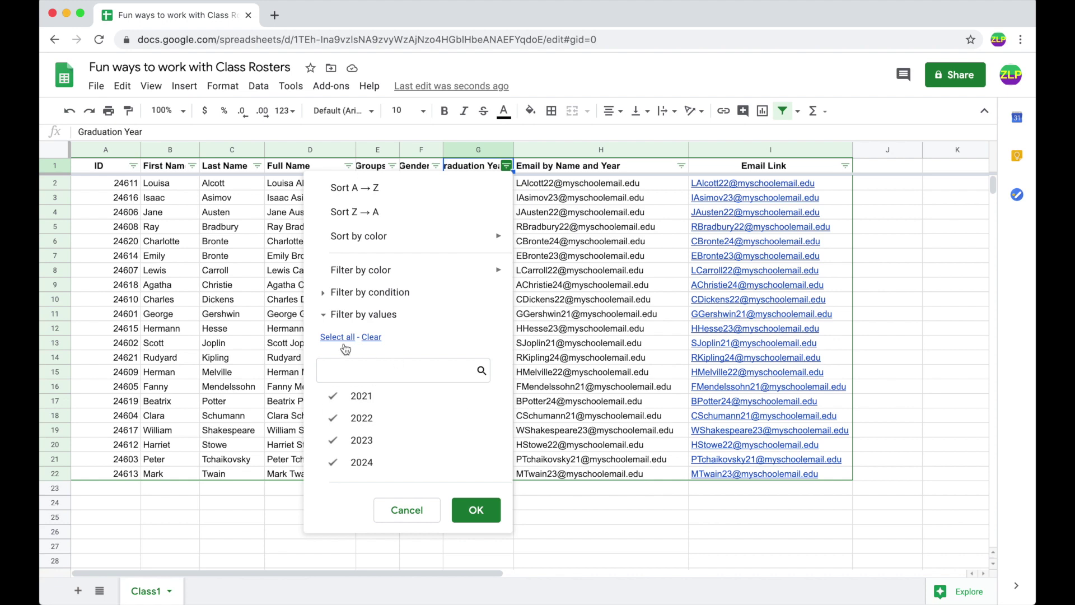
left_click(371, 337)
left_click(392, 398)
left_click(476, 510)
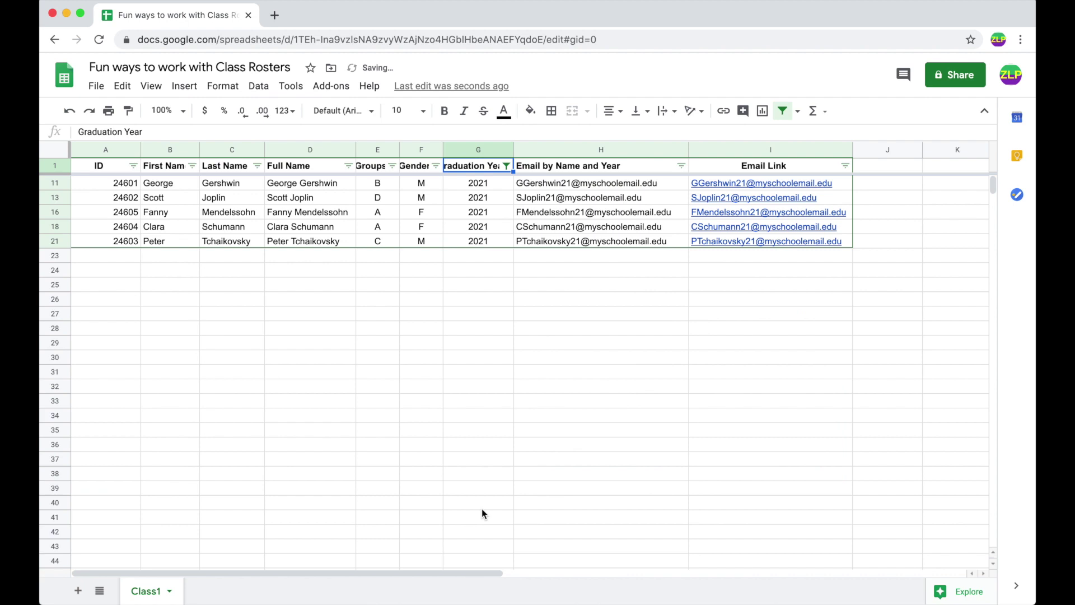
Exclude M from the Gender filter, then check which group values are available without changing the Groups filter
left_click(436, 165)
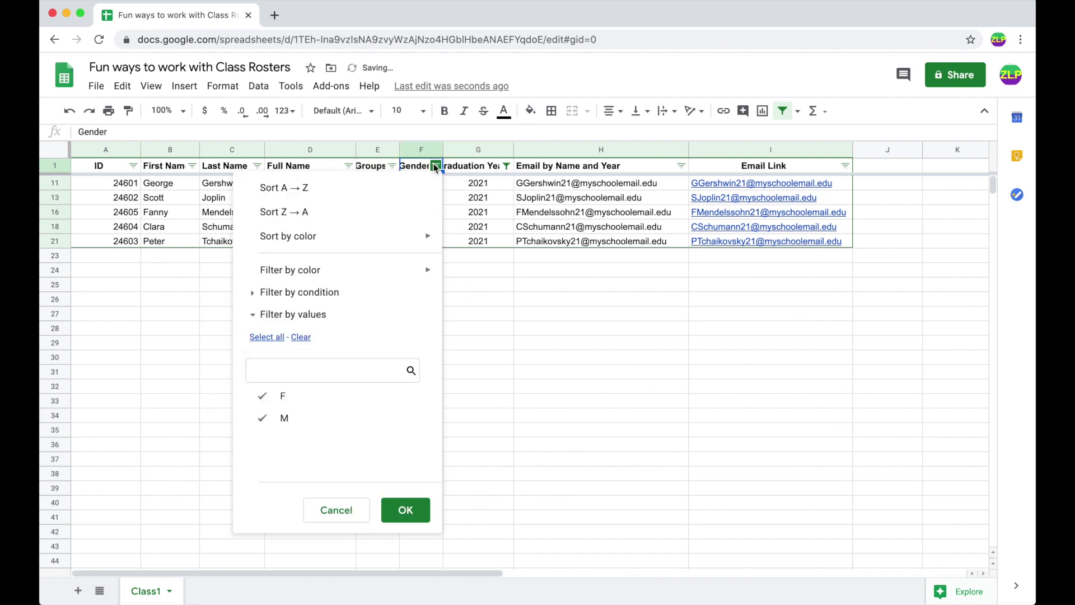
left_click(310, 420)
left_click(419, 511)
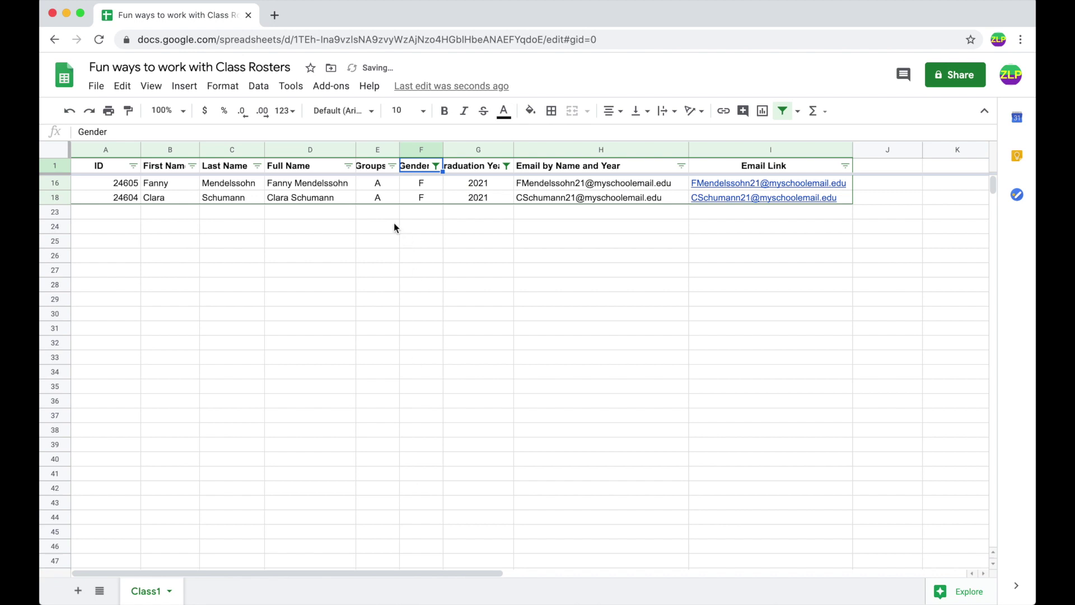
left_click(393, 166)
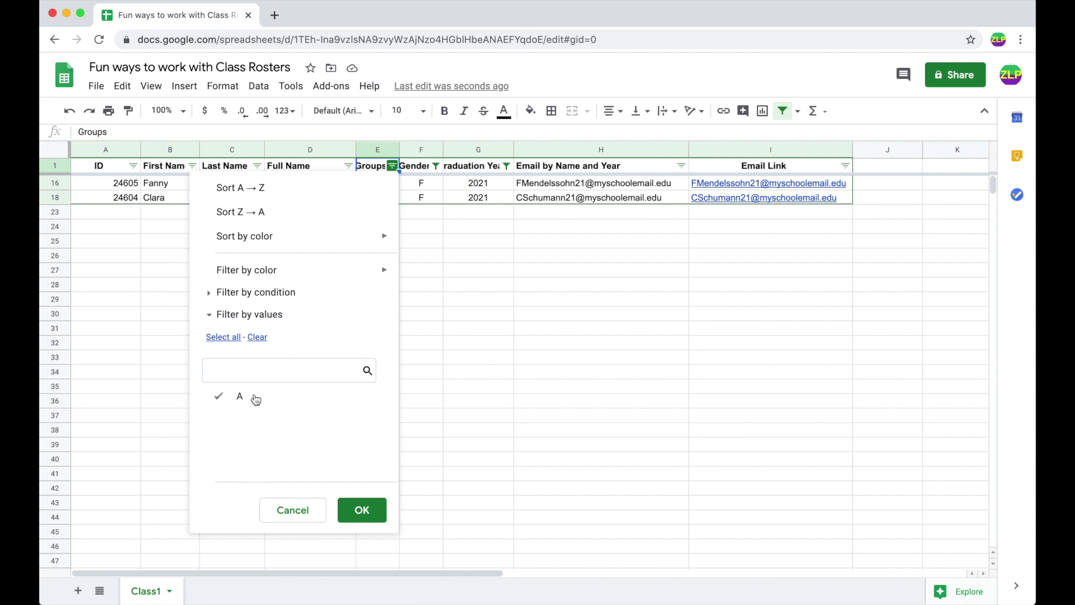
left_click(304, 501)
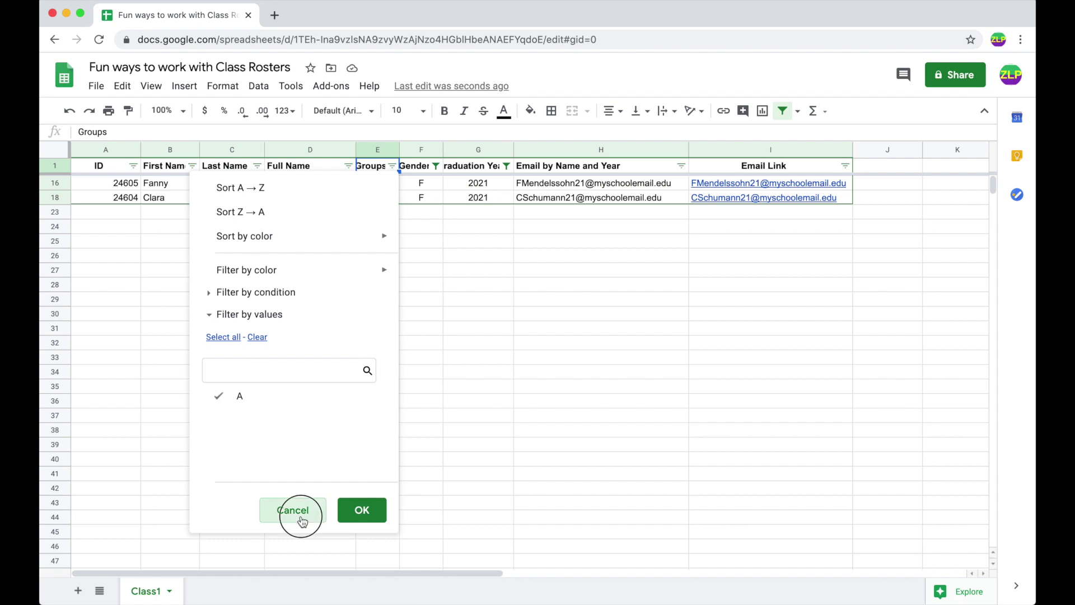
Include M in the Gender filter again, keeping the Graduation Year filter on 2021
left_click(436, 167)
left_click(280, 418)
left_click(405, 511)
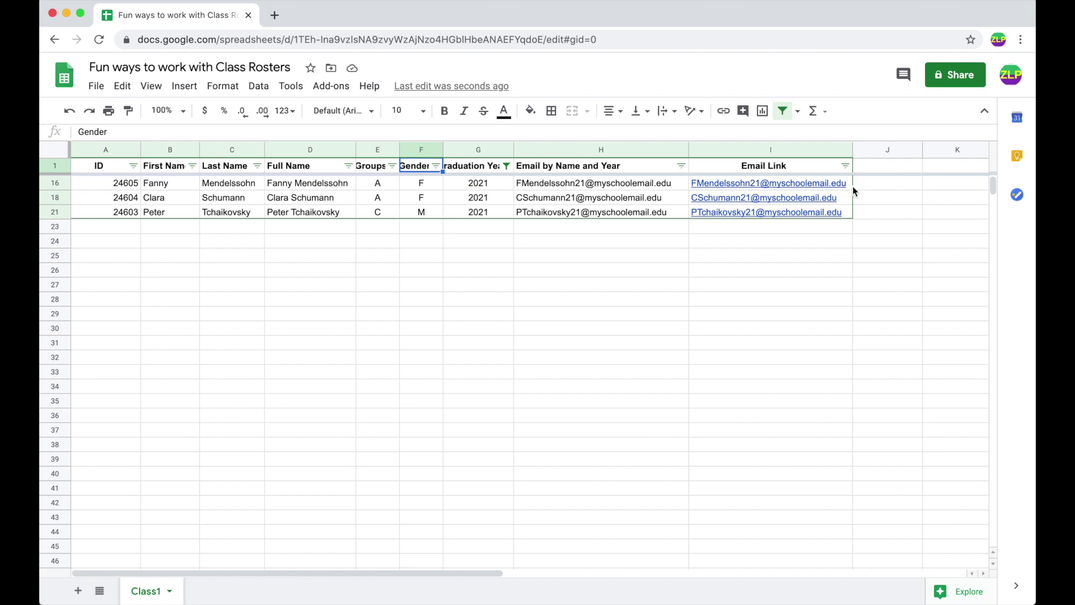
Turn off the filter on the class roster
left_click(888, 165)
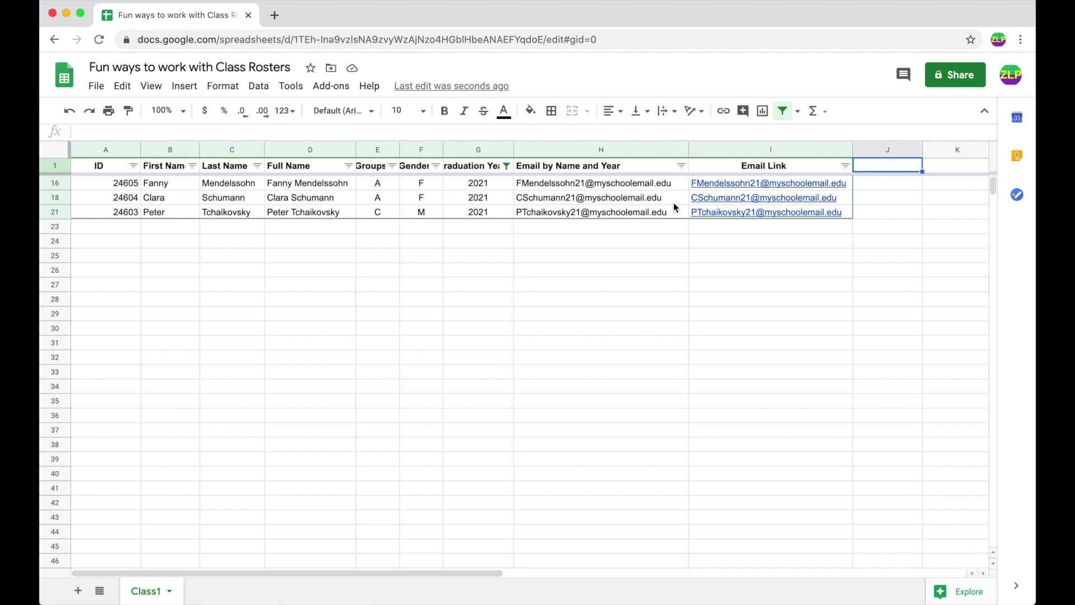
left_click(261, 87)
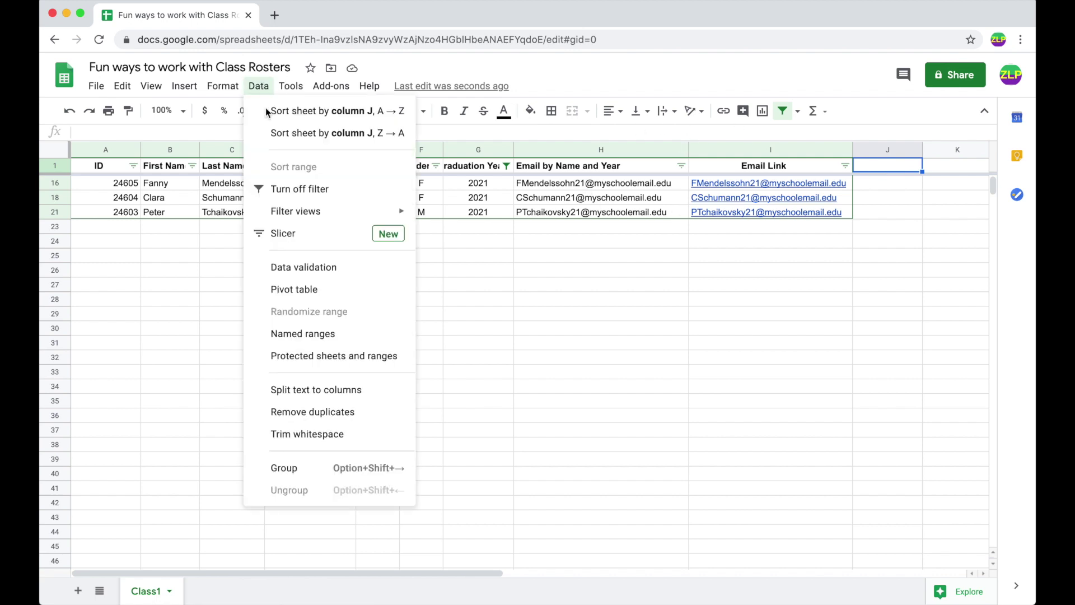
left_click(322, 188)
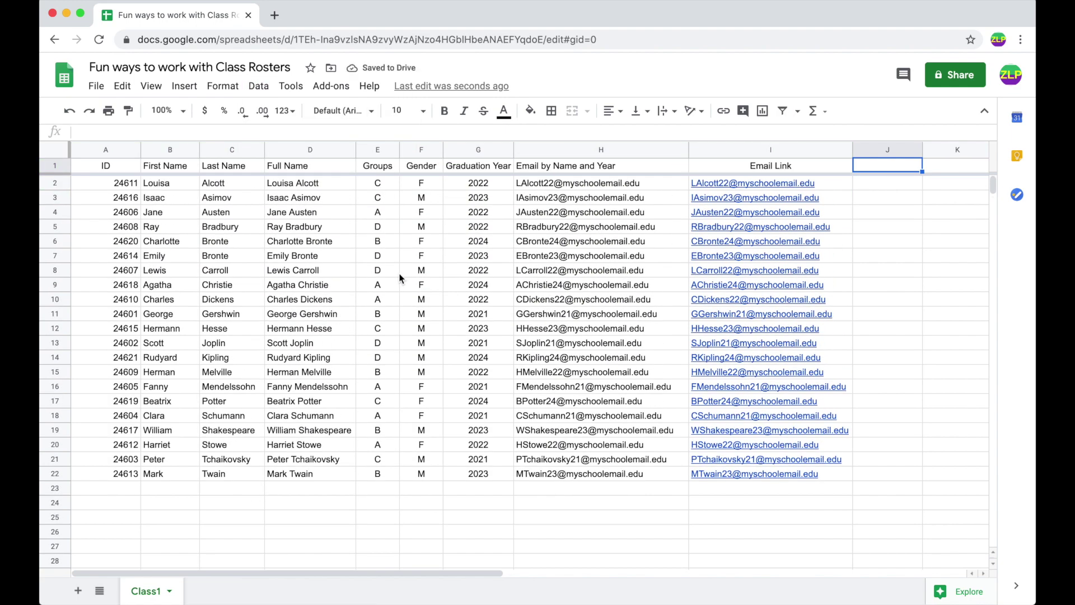
Add a Quiz Grade column header in cell J1, beside Email Link
scroll(401, 277, "down", 2)
scroll(401, 277, "up", 2)
type("Grade")
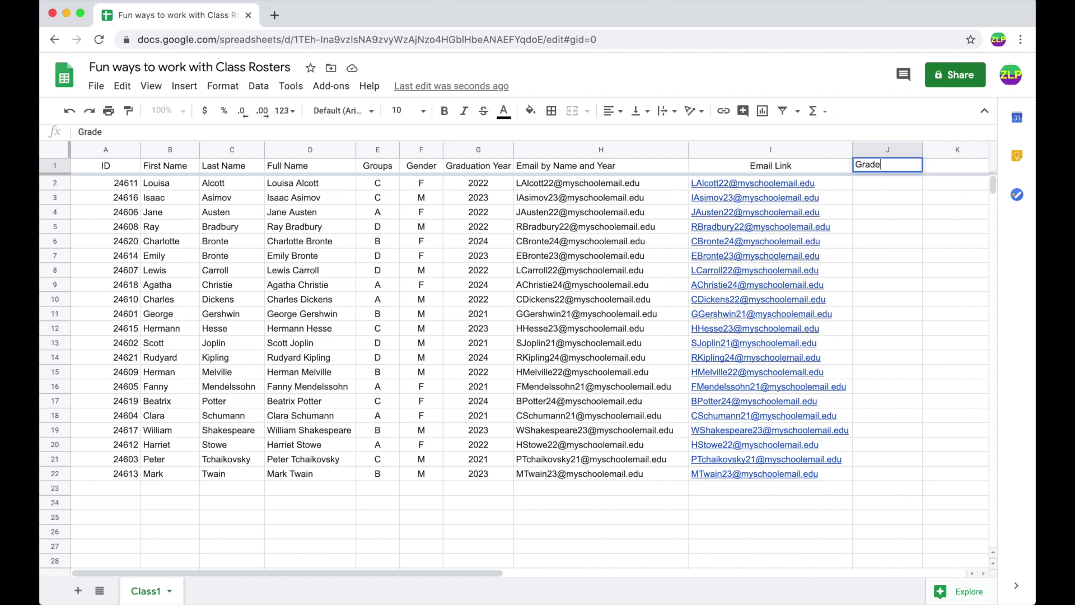
key("BackSpace")
key("BackSpace")
key("BackSpace")
key("BackSpace")
key("BackSpace")
type("Quiz Grade")
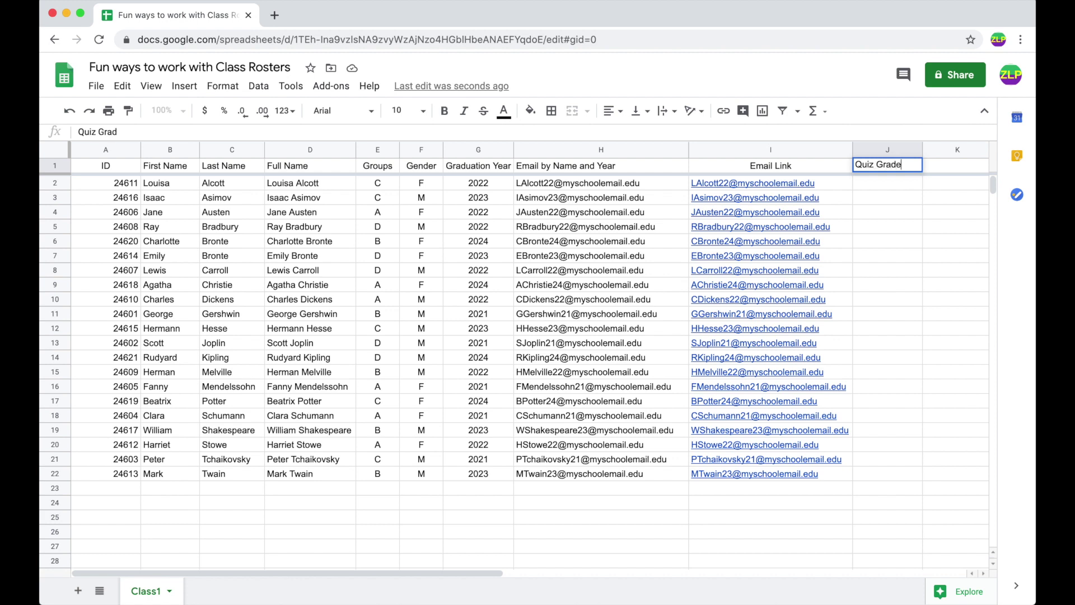
key("Return")
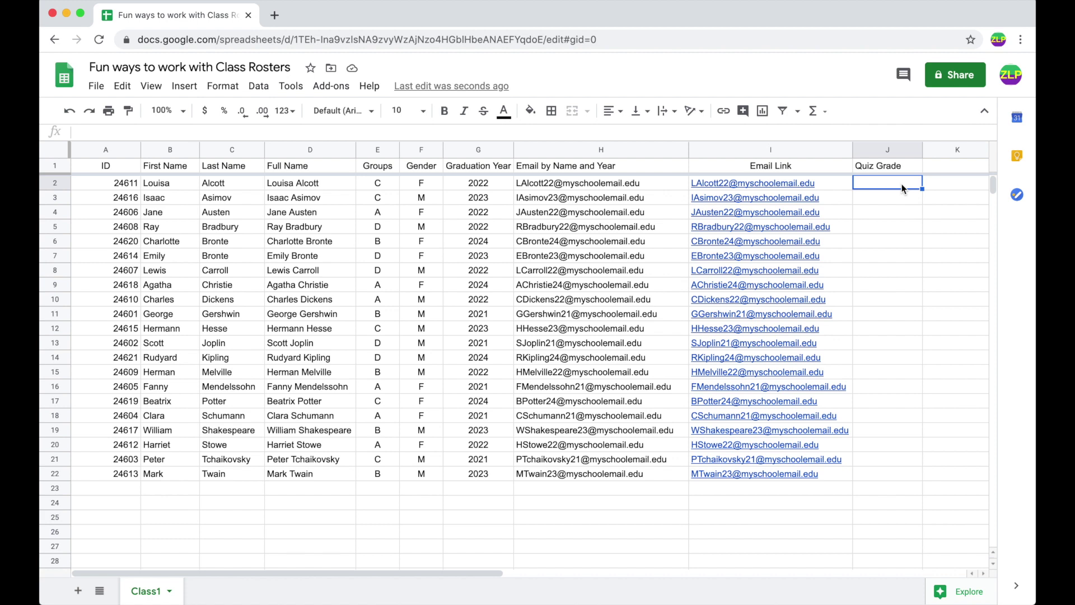
Enter the quiz grades 98, 86, 78, 70, 94, 90 and 85 in cells J2 to J8
type("98")
key("Return")
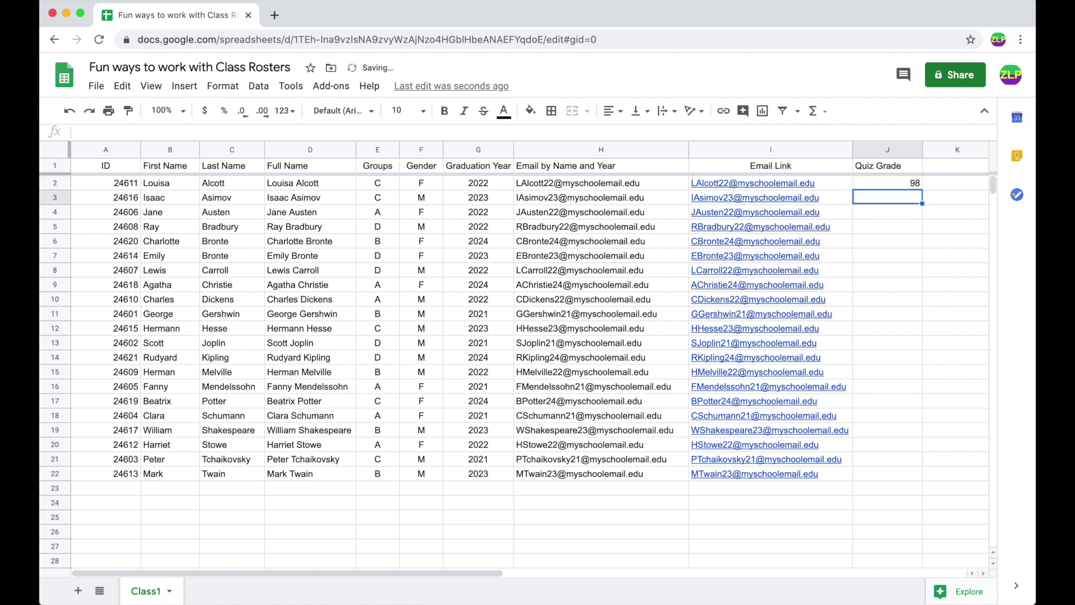
type("86")
key("Up")
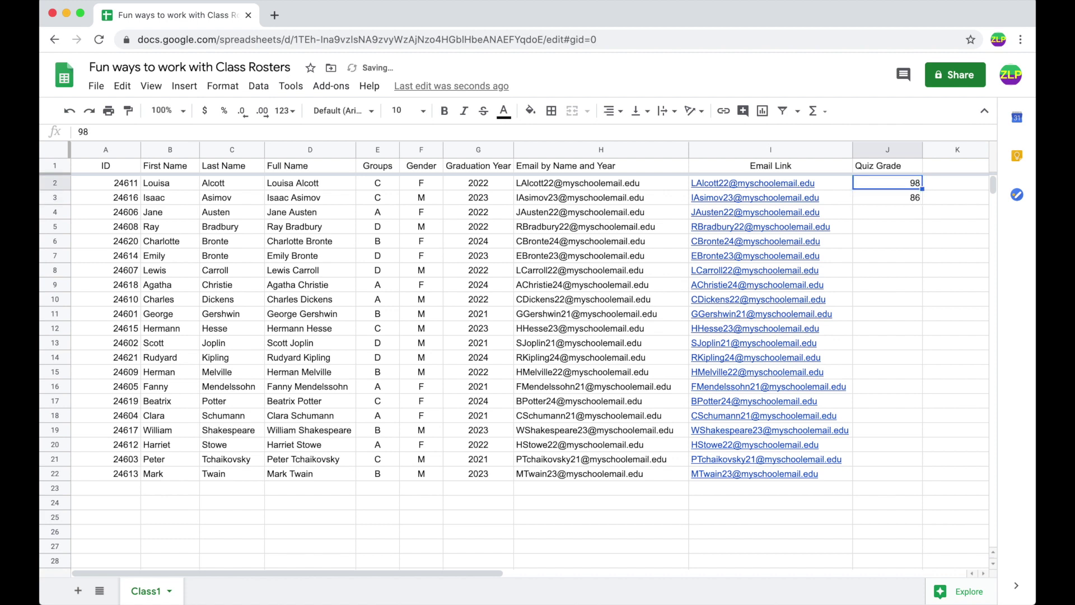
key("Down")
key("Down")
type("78")
key("Return")
type("70")
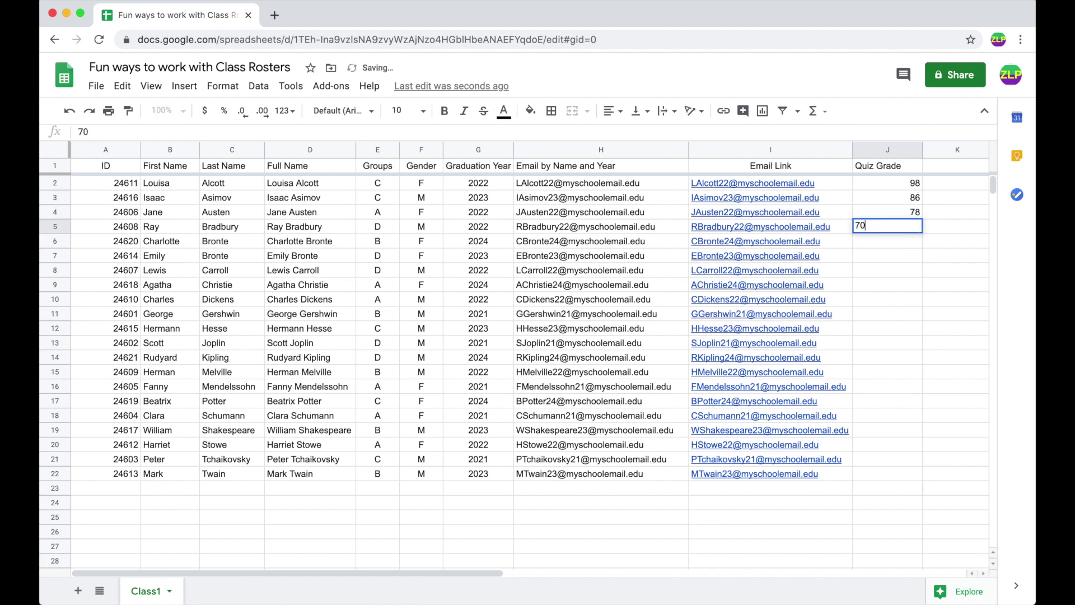
key("Return")
type("94")
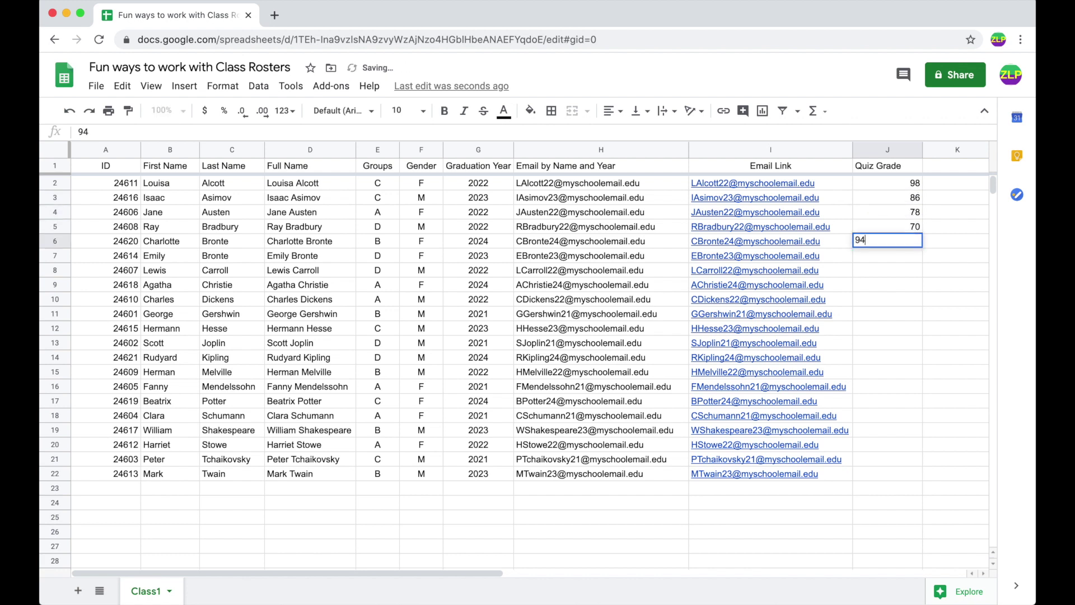
key("Return")
type("90")
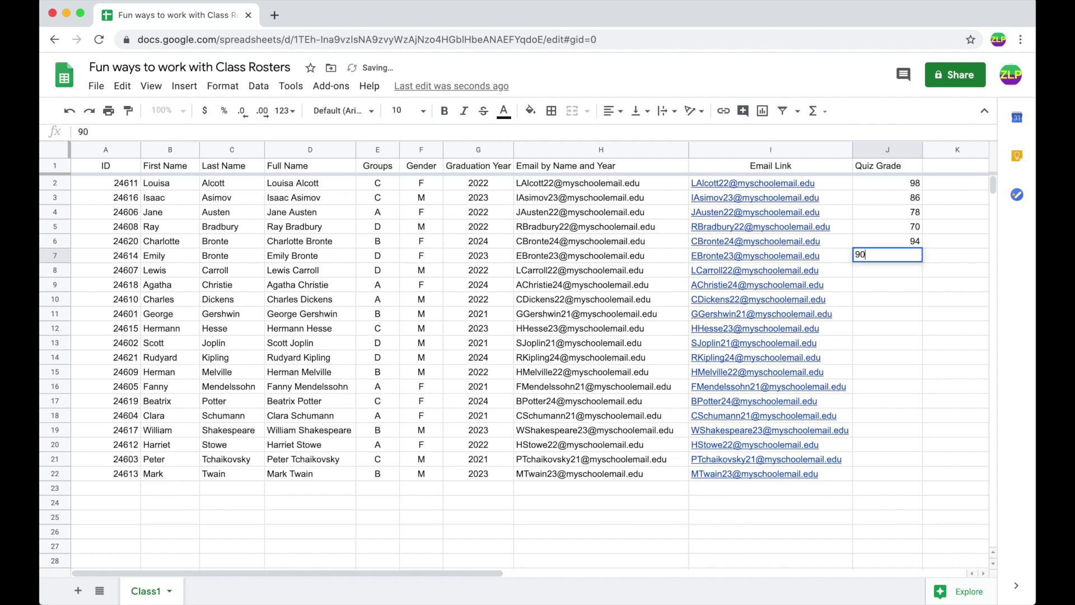
key("Return")
type("85")
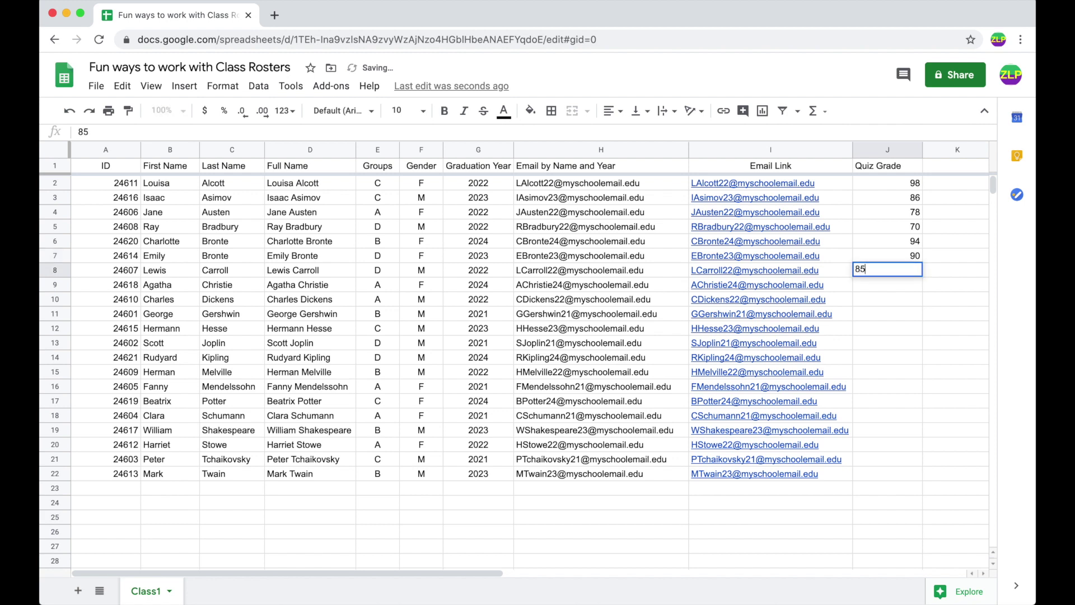
key("Return")
Copy the grades in J2:J8 to the remaining students, filling J9:J15 and J16:J22
left_click_drag(903, 183, 903, 270)
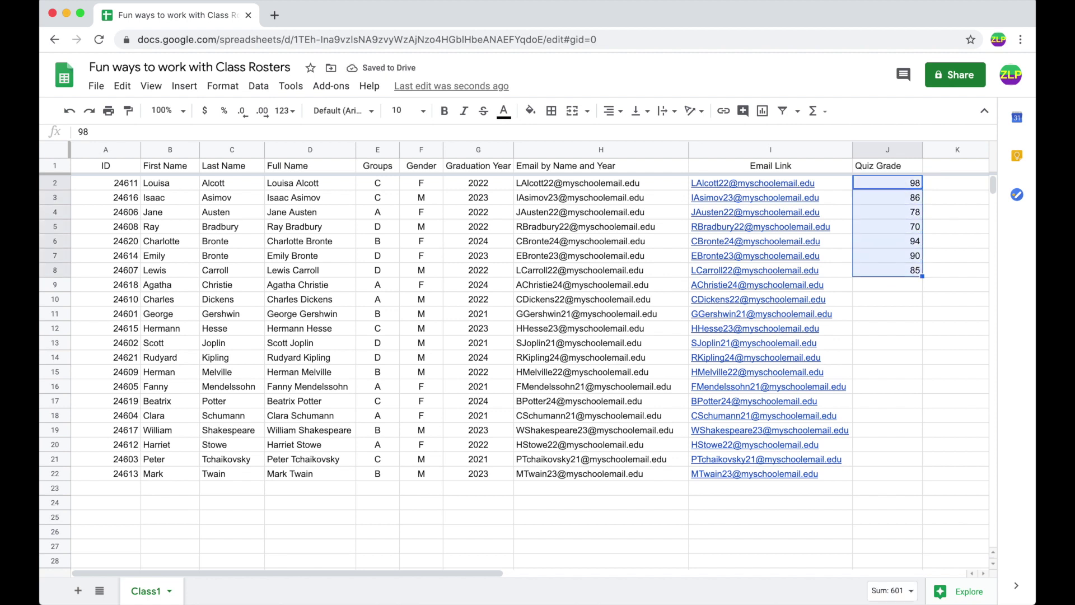
key("ctrl+c")
left_click(899, 286)
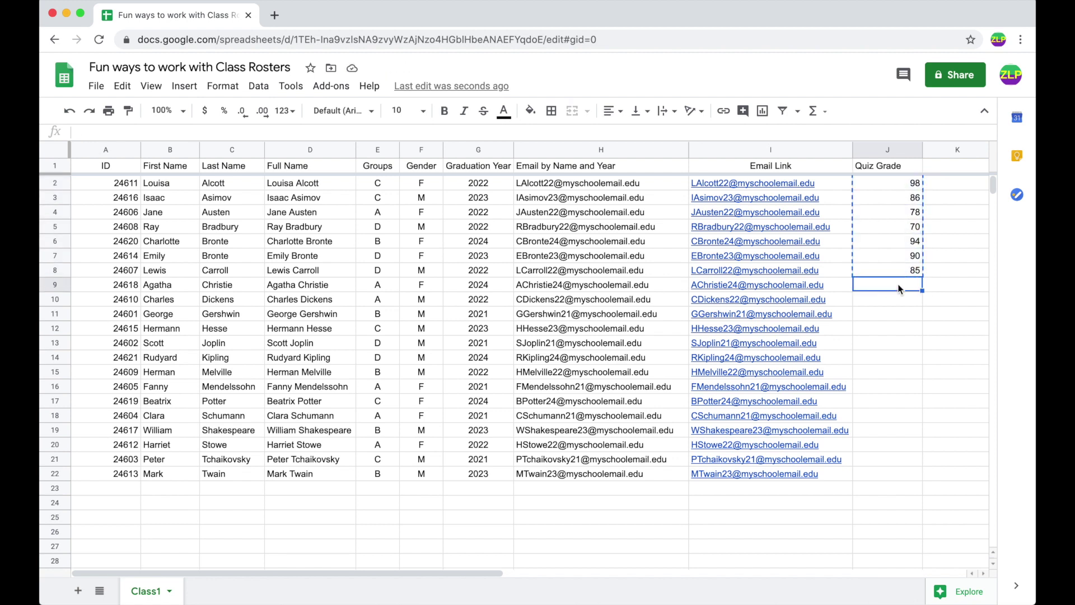
key("ctrl+v")
left_click(889, 387)
key("ctrl+v")
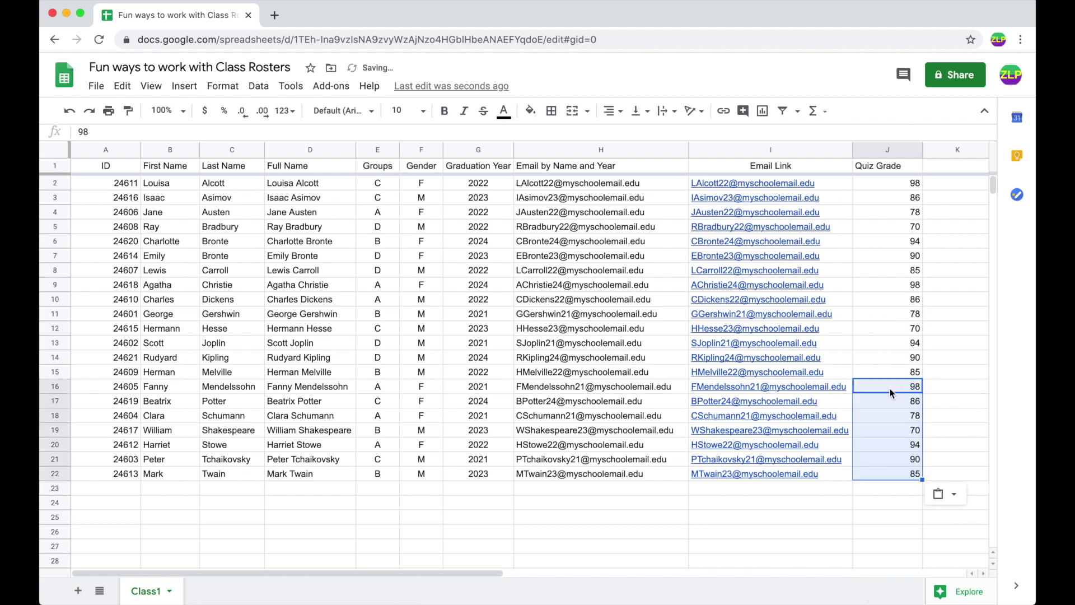
Set the quiz grade in J11 to 68 and the one in J16 to 100
left_click(887, 315)
type("68")
key("Return")
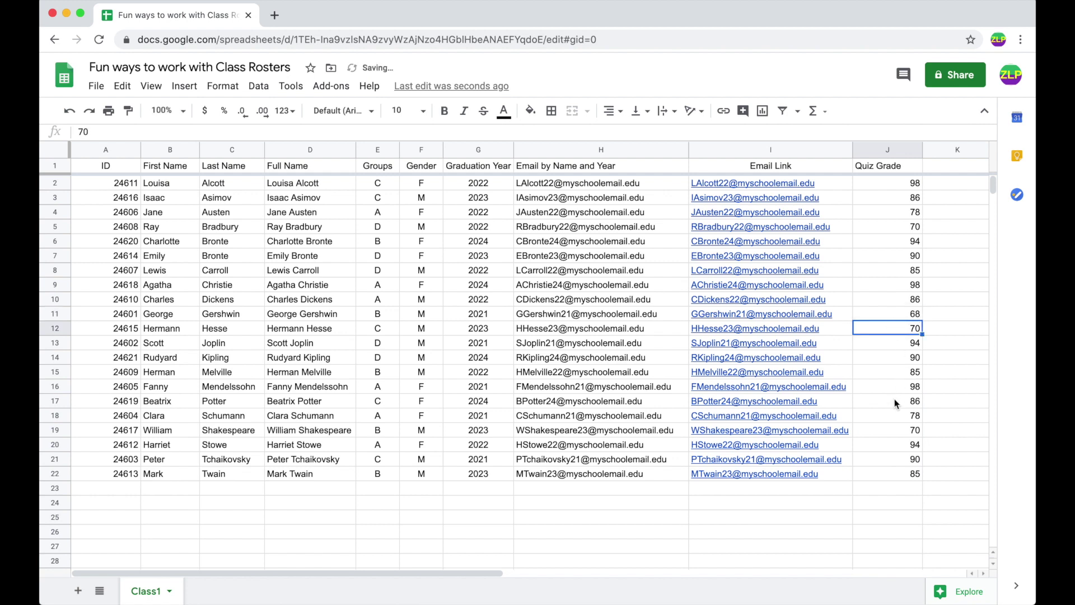
left_click(896, 388)
type("100")
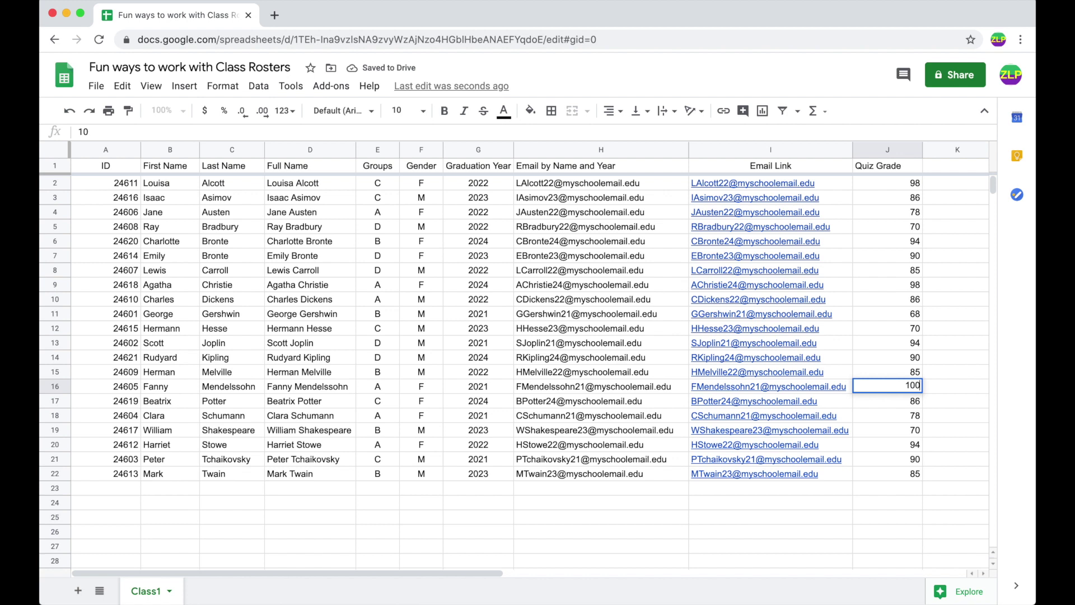
key("Return")
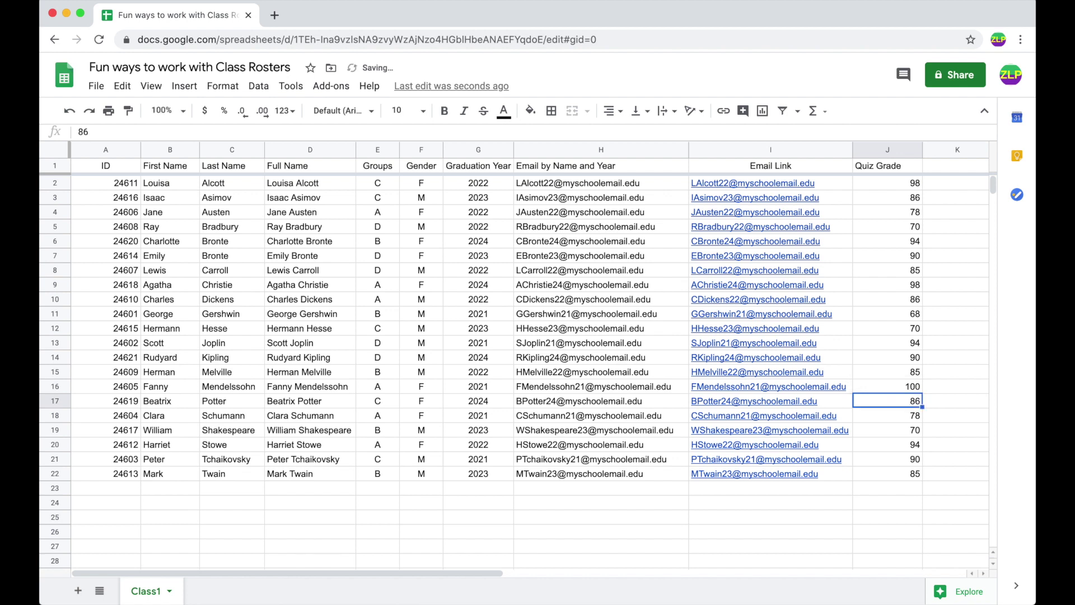
Open Explore for the whole roster, including the header row, covering A1:J22
left_click(118, 170)
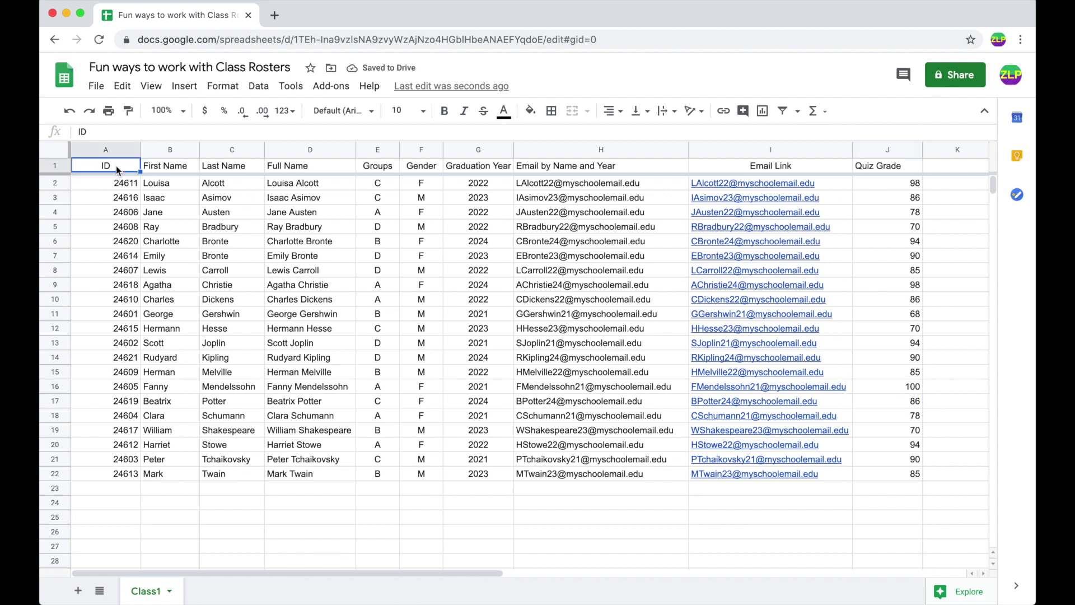
key("super+shift+Right")
key("super+shift+Down")
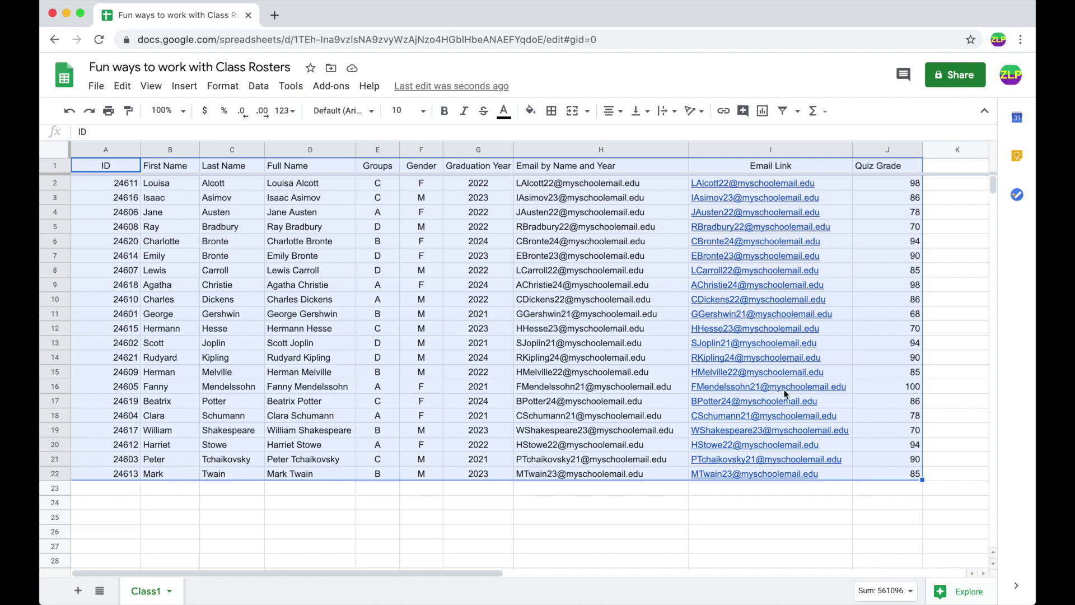
left_click(959, 593)
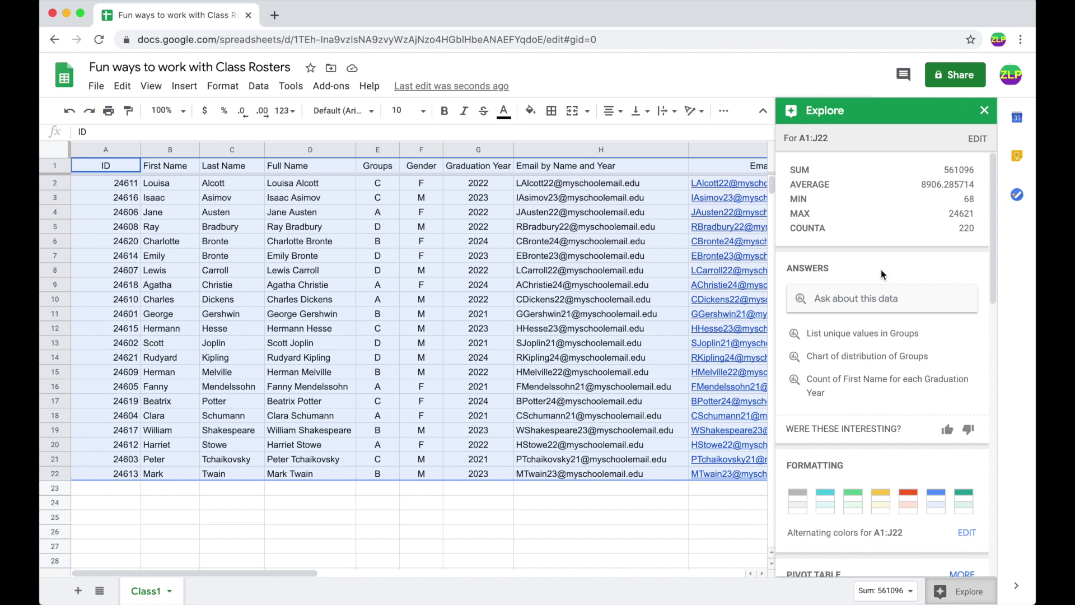
Try Explore's blue alternating colors on A1:J22, and settle on the teal scheme
scroll(882, 270, "down", 3)
scroll(882, 275, "down", 5)
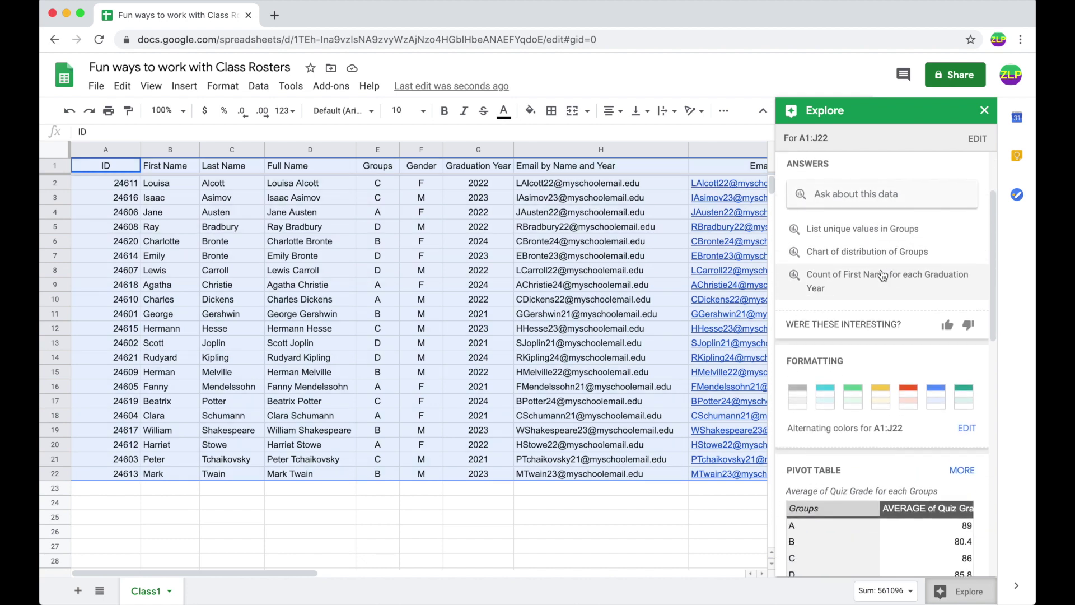
scroll(881, 270, "down", 3)
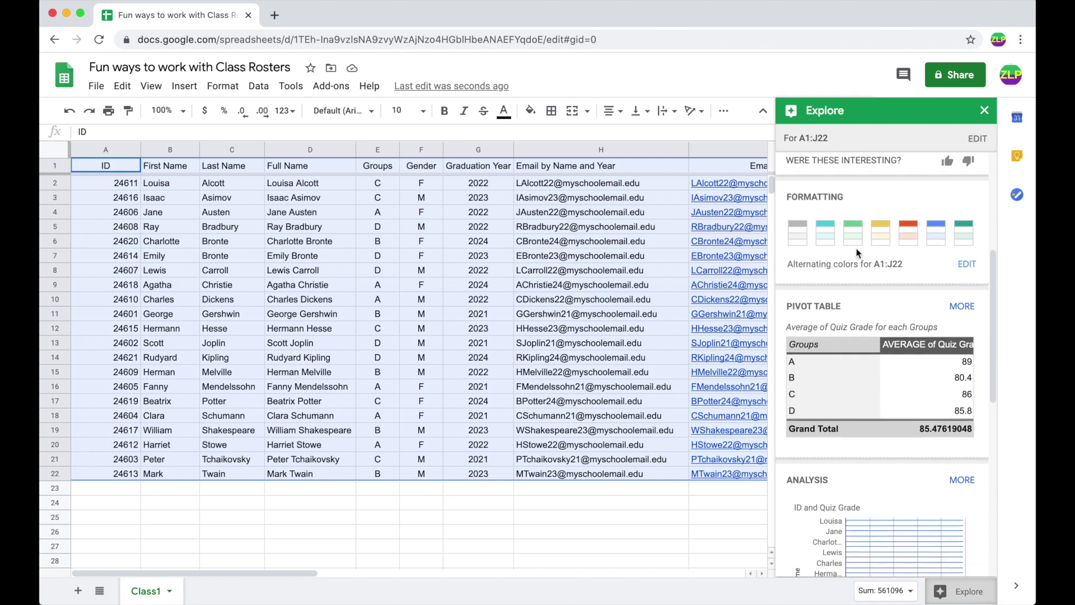
left_click(942, 241)
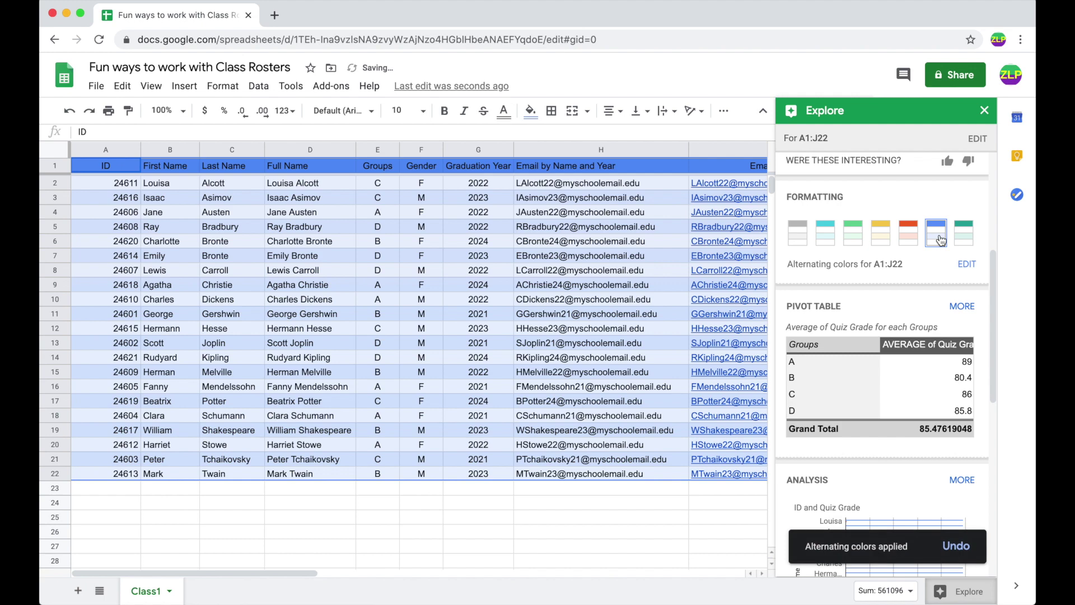
left_click(966, 241)
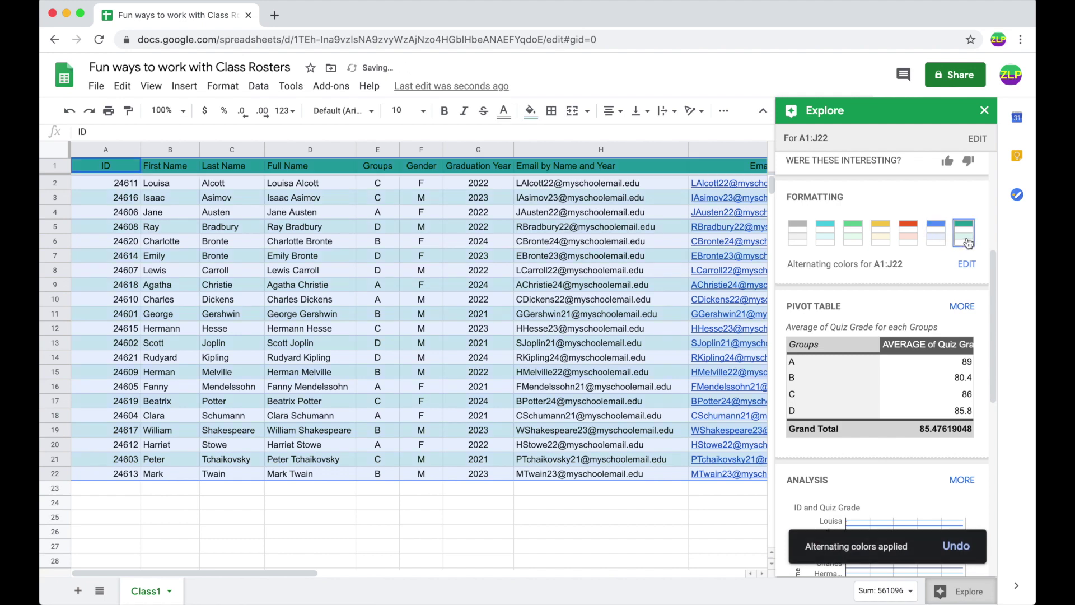
Examine Explore's pivot table of average Quiz Grade for each group and its suggested analysis charts
scroll(904, 268, "down", 3)
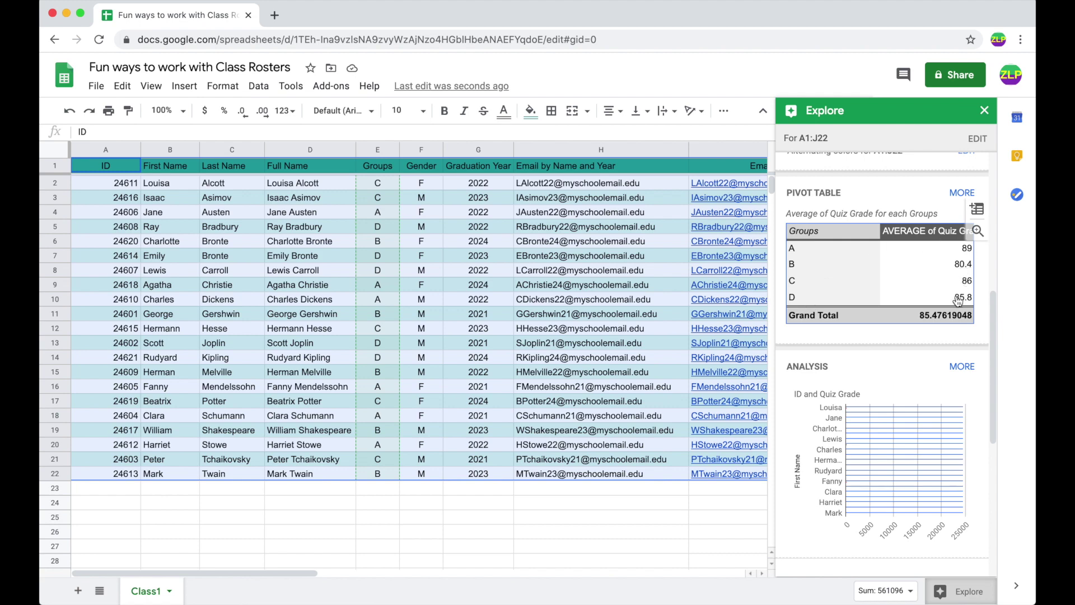
scroll(911, 280, "down", 3)
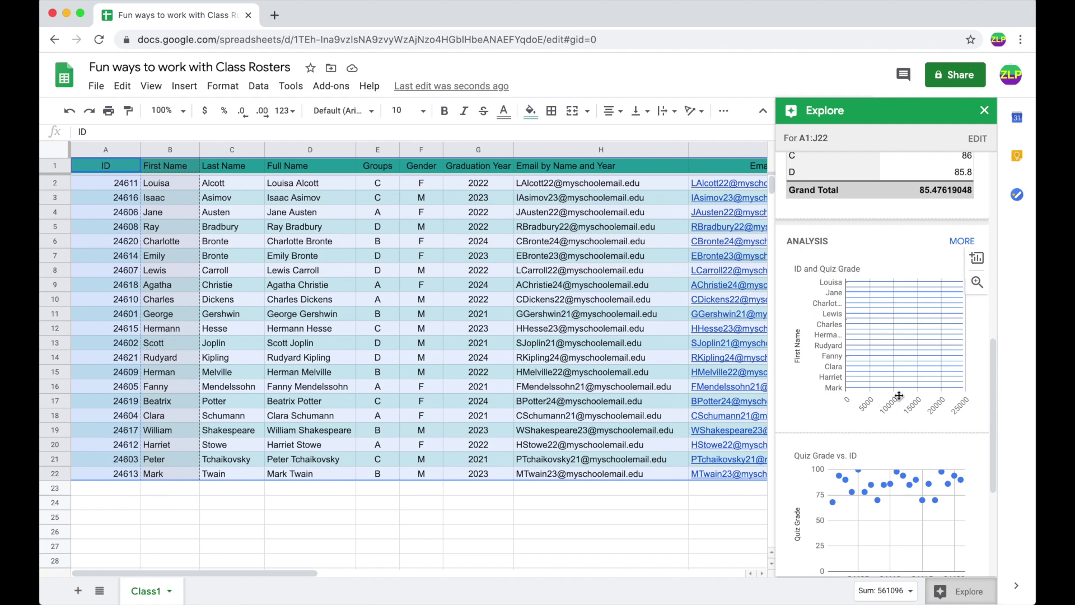
mouse_move(907, 323)
scroll(904, 342, "down", 3)
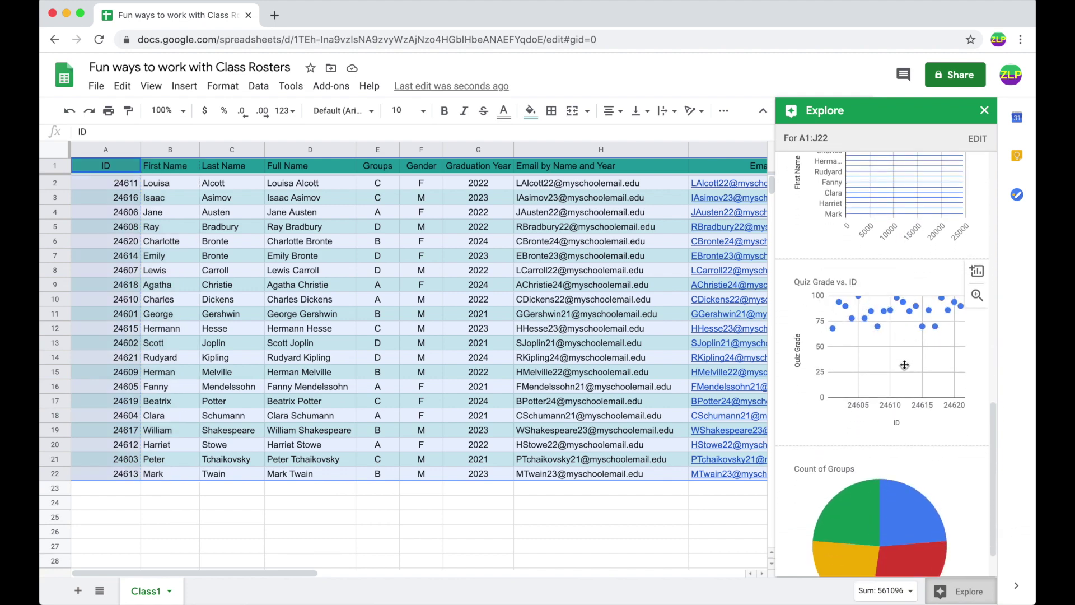
scroll(889, 359, "down", 1)
scroll(891, 354, "down", 2)
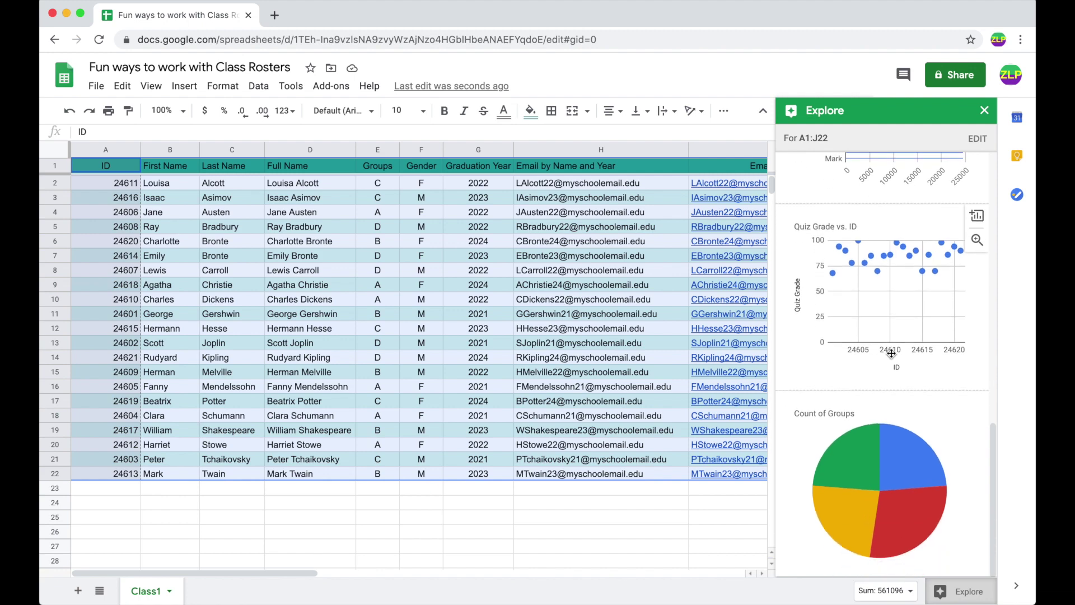
mouse_move(911, 507)
scroll(887, 392, "up", 3)
scroll(886, 387, "up", 10)
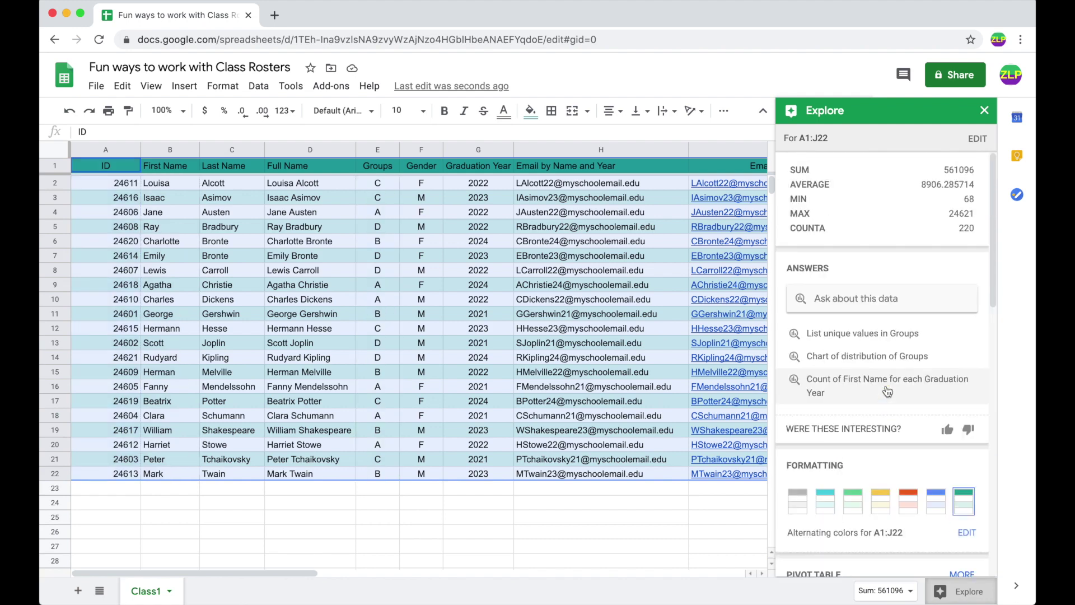
Ask Explore about the roster data: "which full name had lowest quiz grade"
left_click(871, 296)
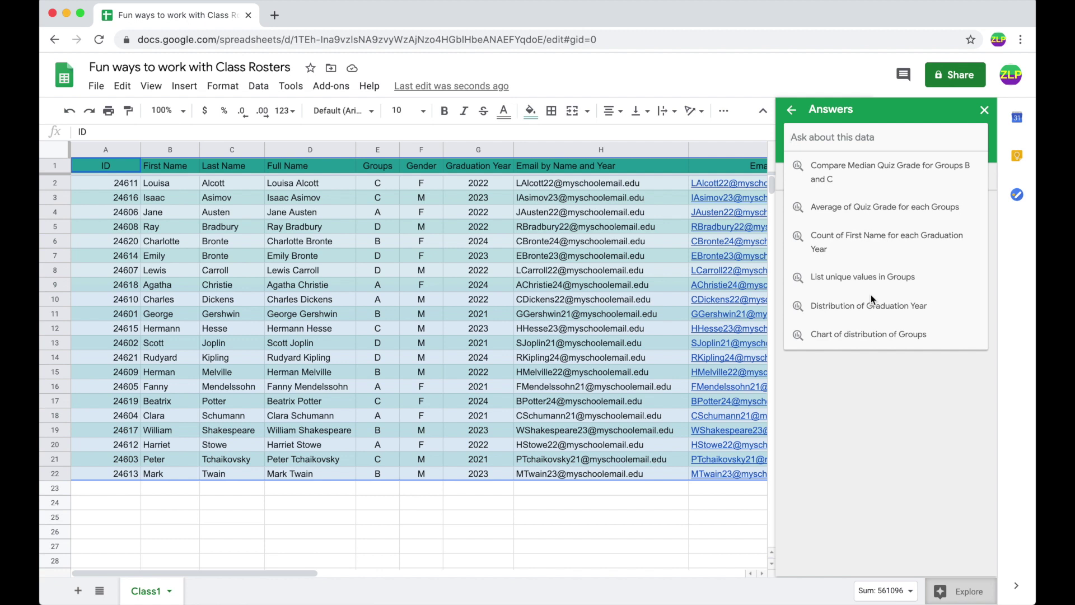
type("which fu")
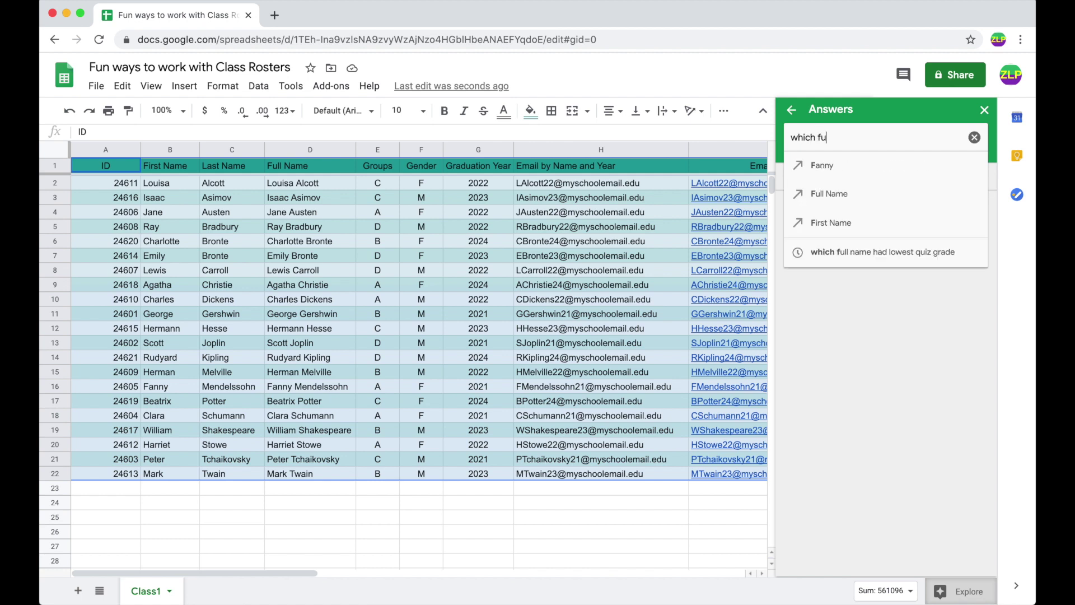
type("ll name had")
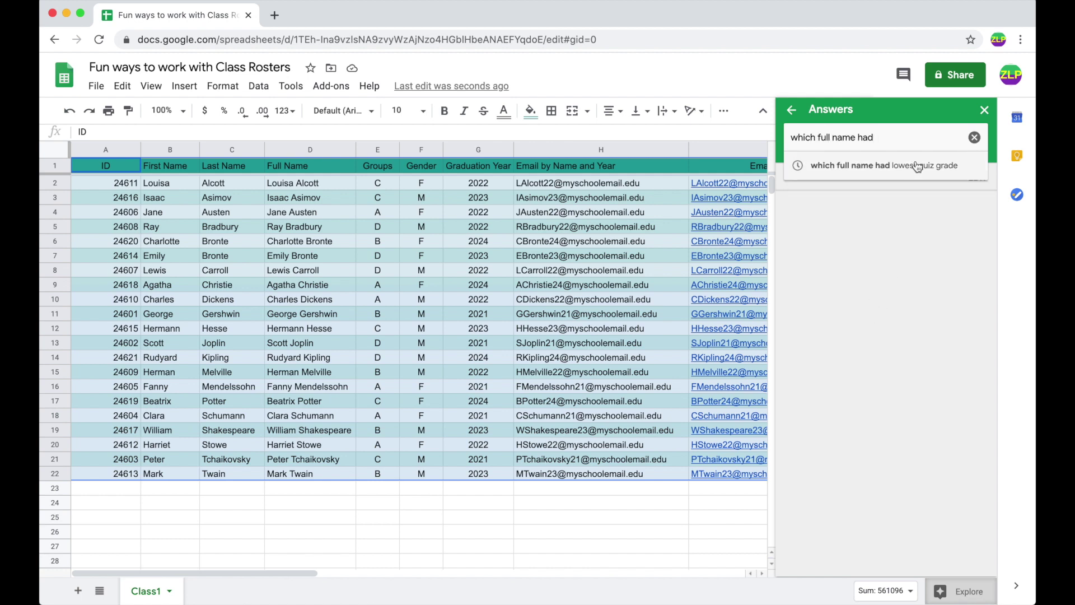
left_click(919, 167)
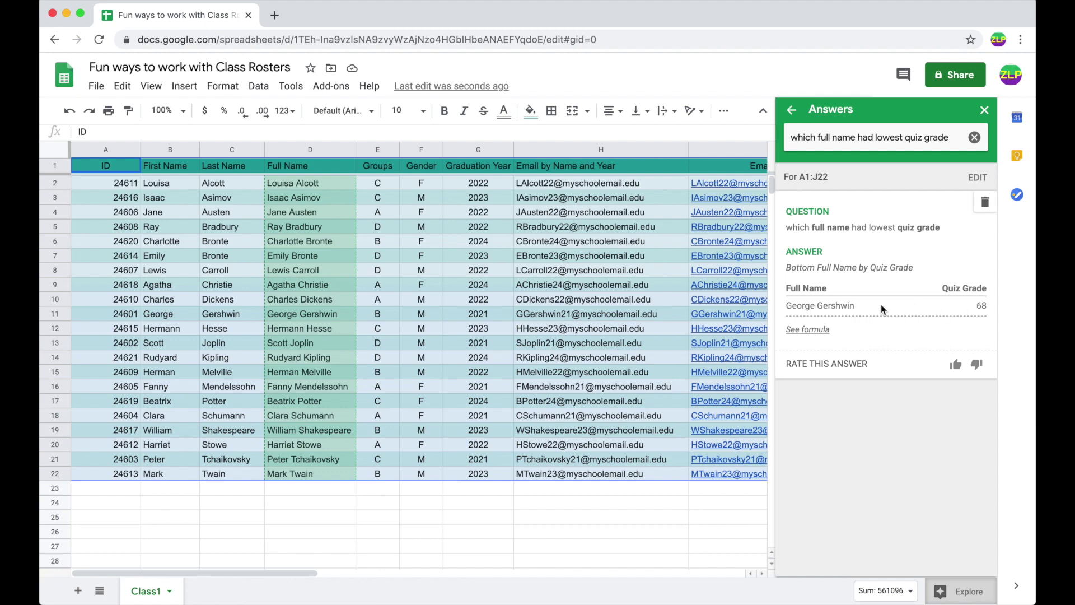
Change the Explore question to "which full name had highest quiz grade" and submit it
left_click(903, 139)
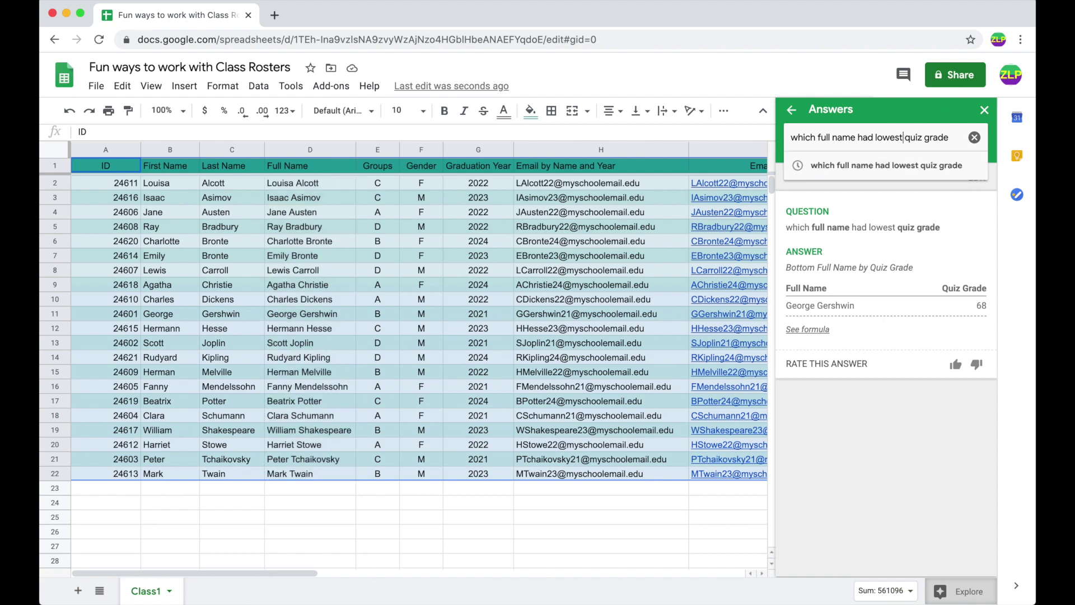
key("BackSpace")
key("BackSpace")
key("BackSpace")
key("BackSpace")
key("BackSpace")
key("BackSpace")
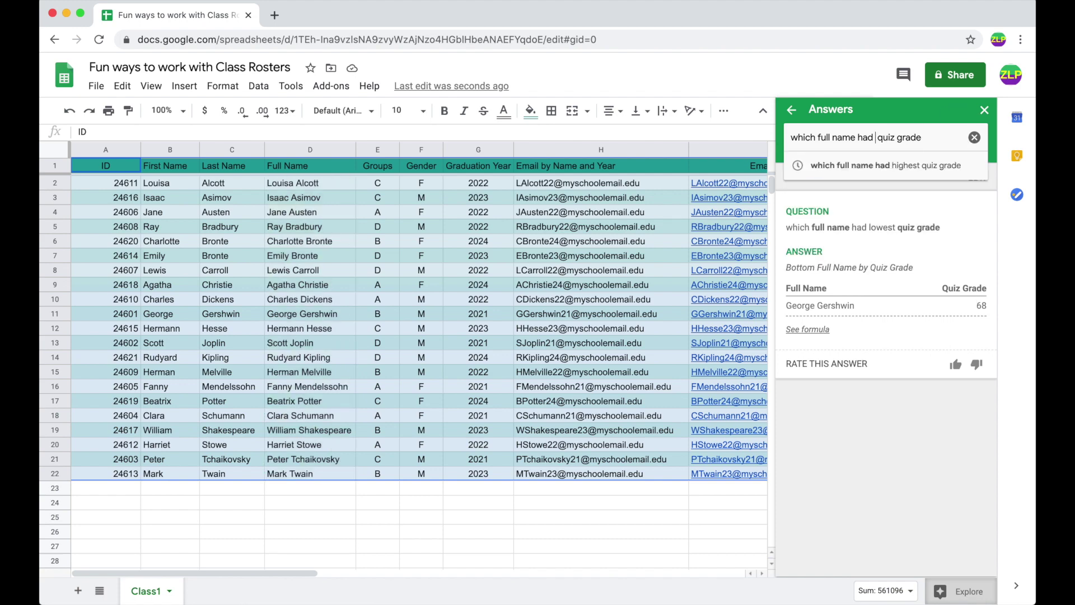
type("jh")
key("BackSpace")
key("BackSpace")
type("jhigh")
key("BackSpace")
key("BackSpace")
key("BackSpace")
key("BackSpace")
key("BackSpace")
type("highes")
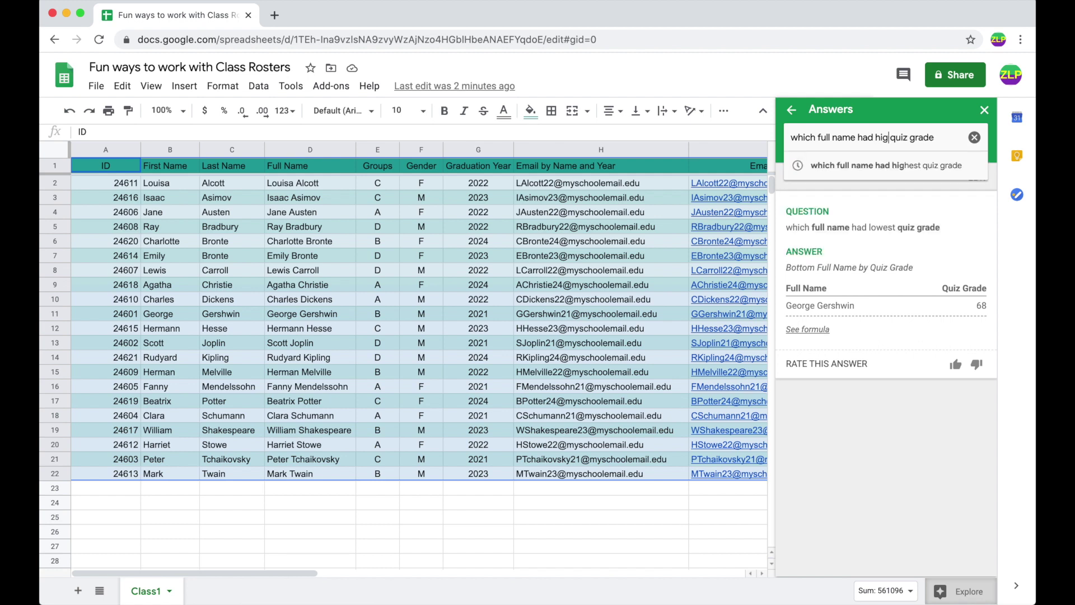
type("t")
key("Return")
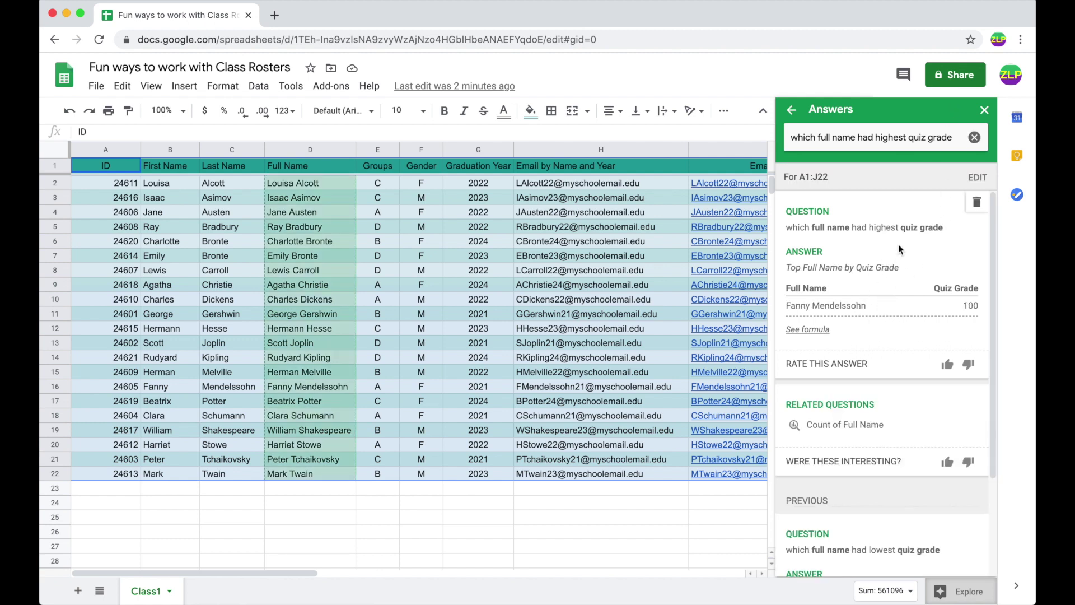
Clear the previous Explore question and ask "what is the average quiz grade" about the roster data
left_click(976, 139)
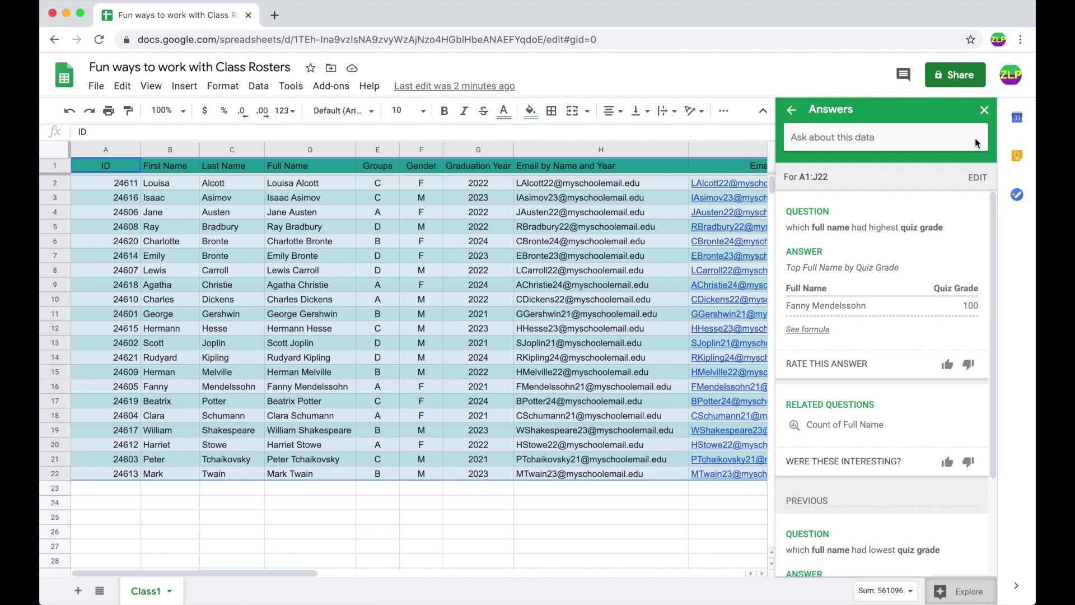
type("what is ")
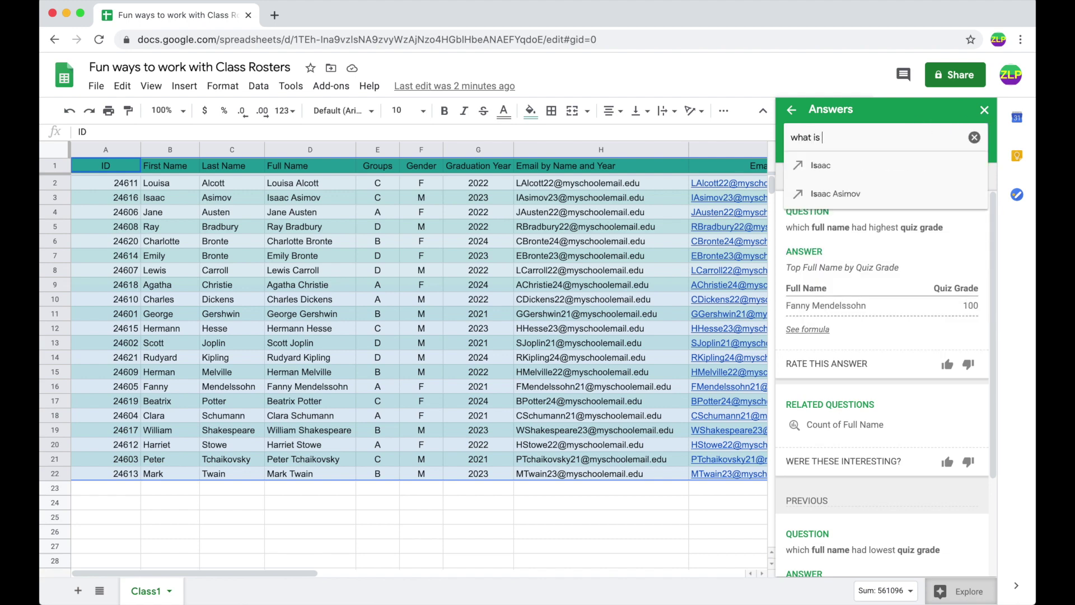
type("the avera")
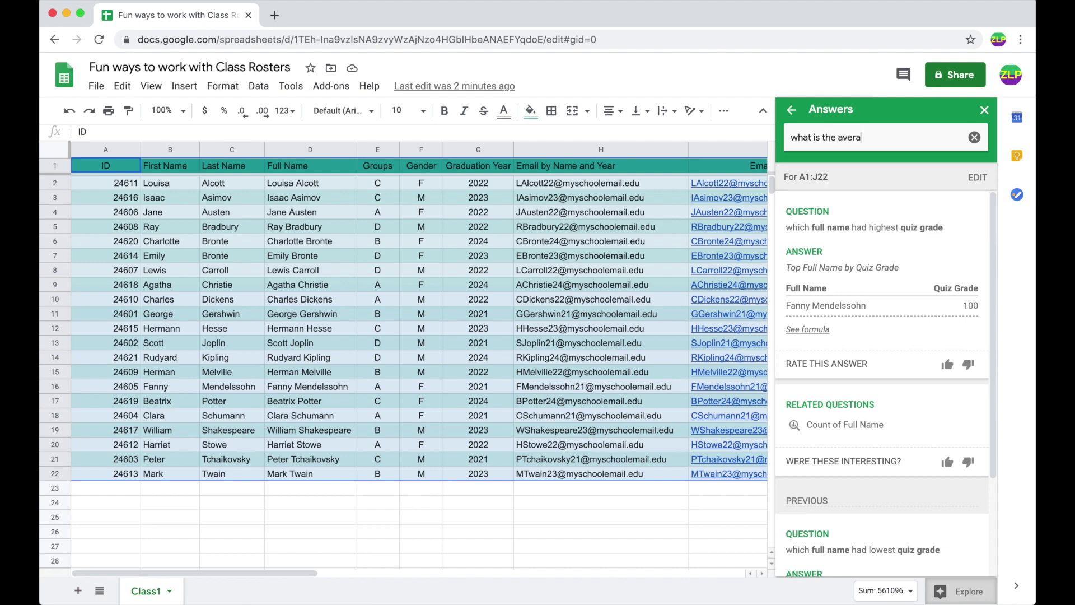
type("ge quiz arade")
key("Return")
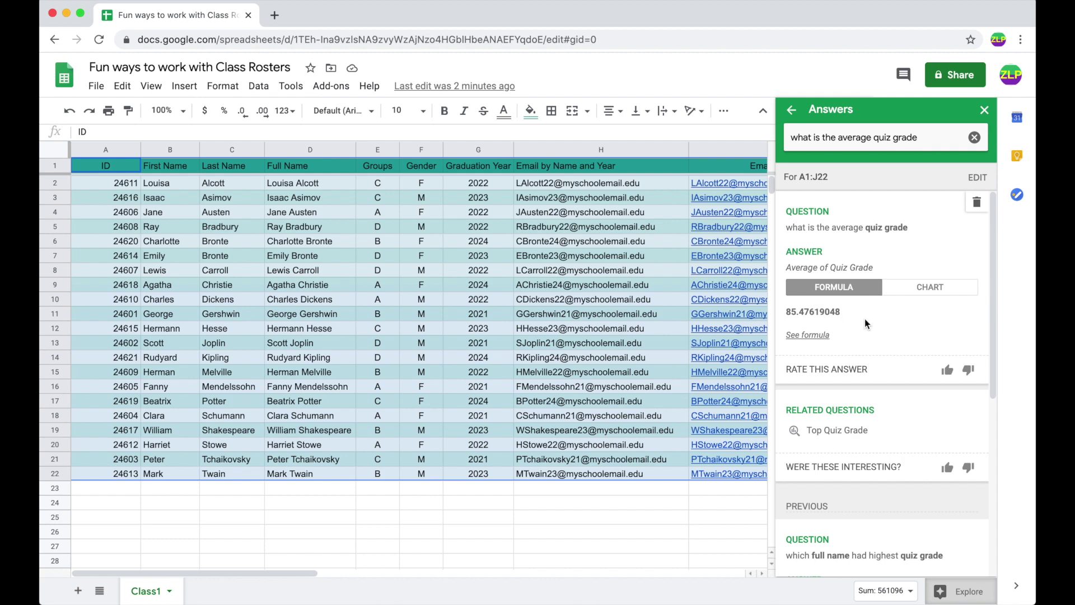
Examine the average quiz grade answer's formula and chart versions, and review the earlier Explore answers
left_click(821, 336)
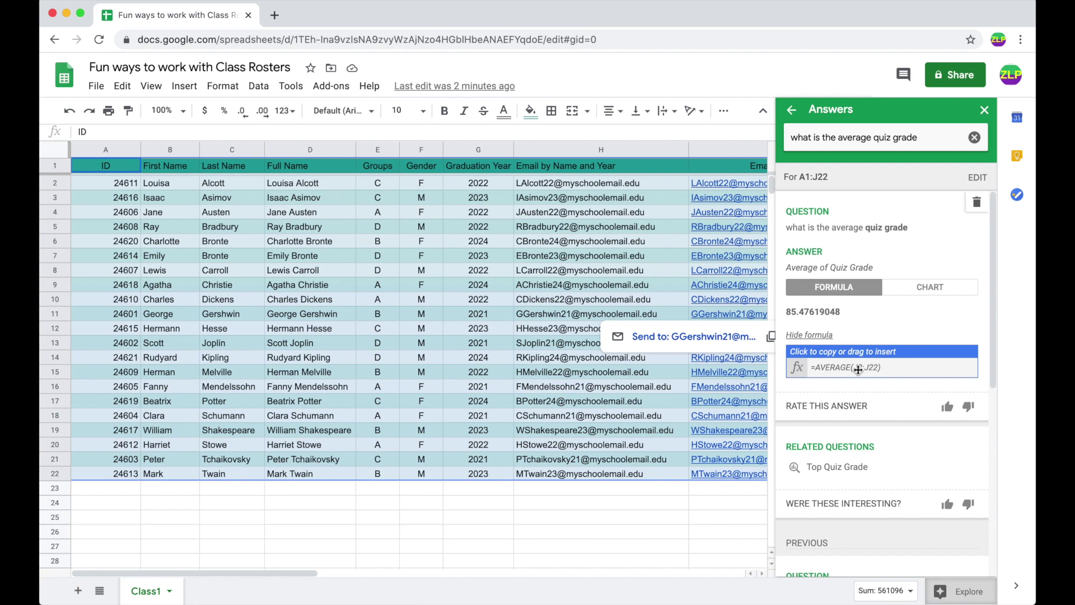
left_click(918, 287)
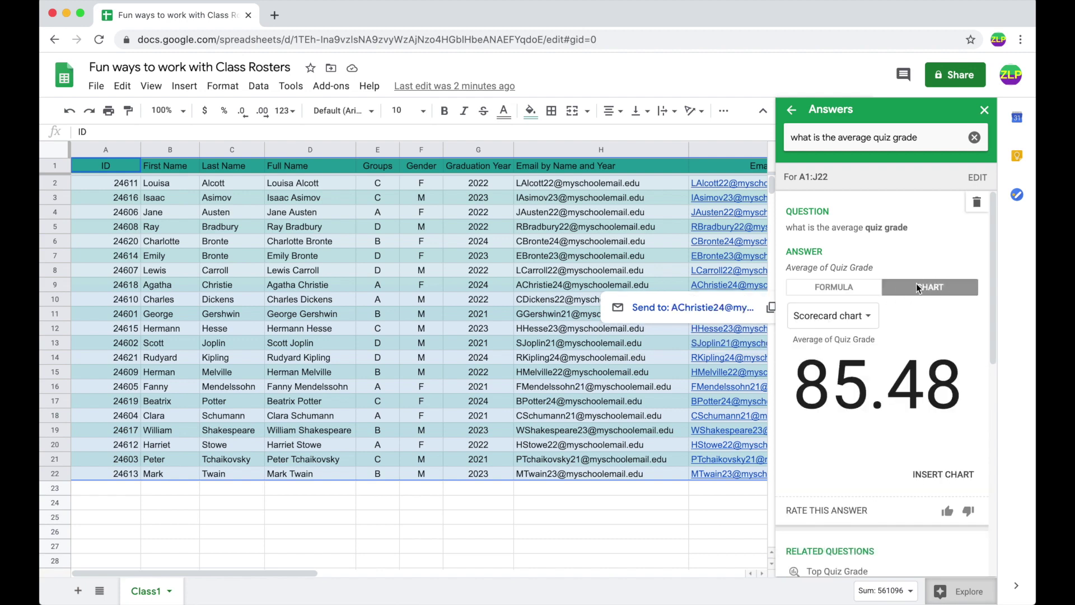
left_click(860, 289)
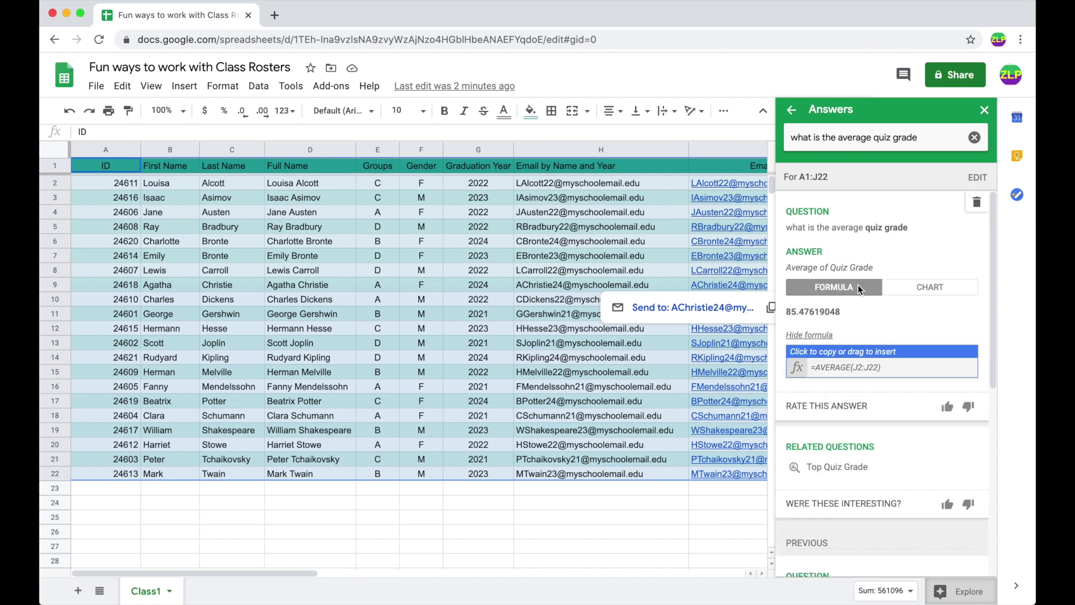
scroll(910, 347, "down", 3)
scroll(910, 351, "down", 4)
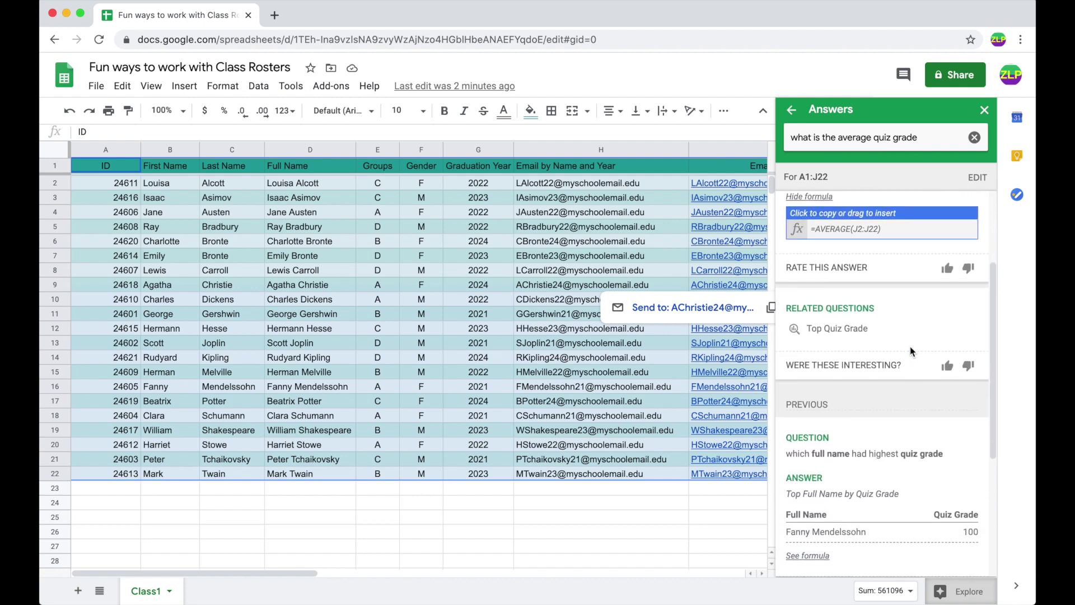
scroll(911, 349, "down", 1)
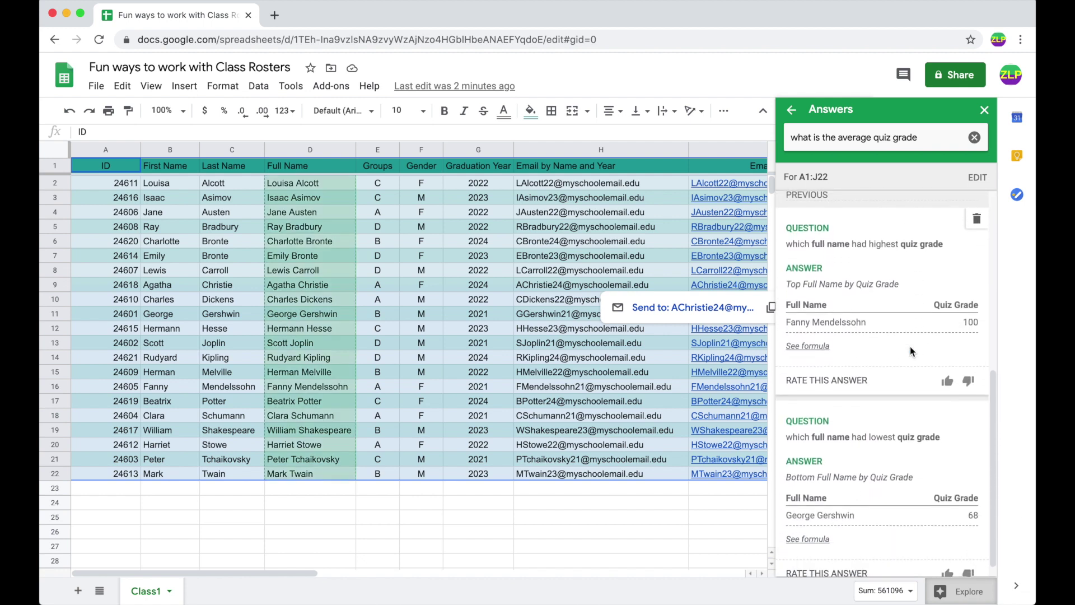
scroll(909, 346, "up", 2)
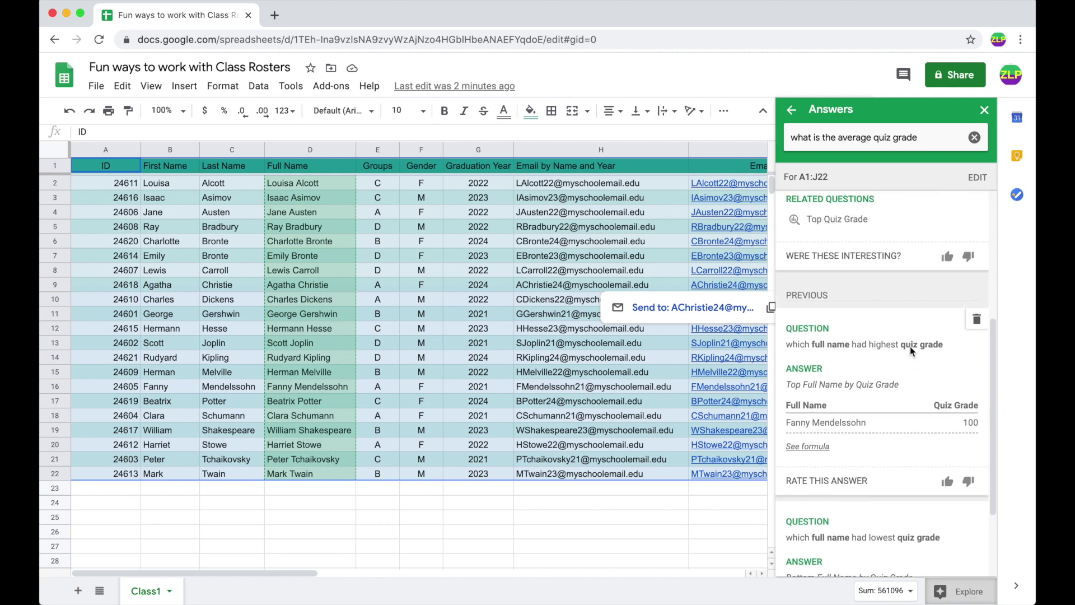
scroll(910, 346, "down", 1)
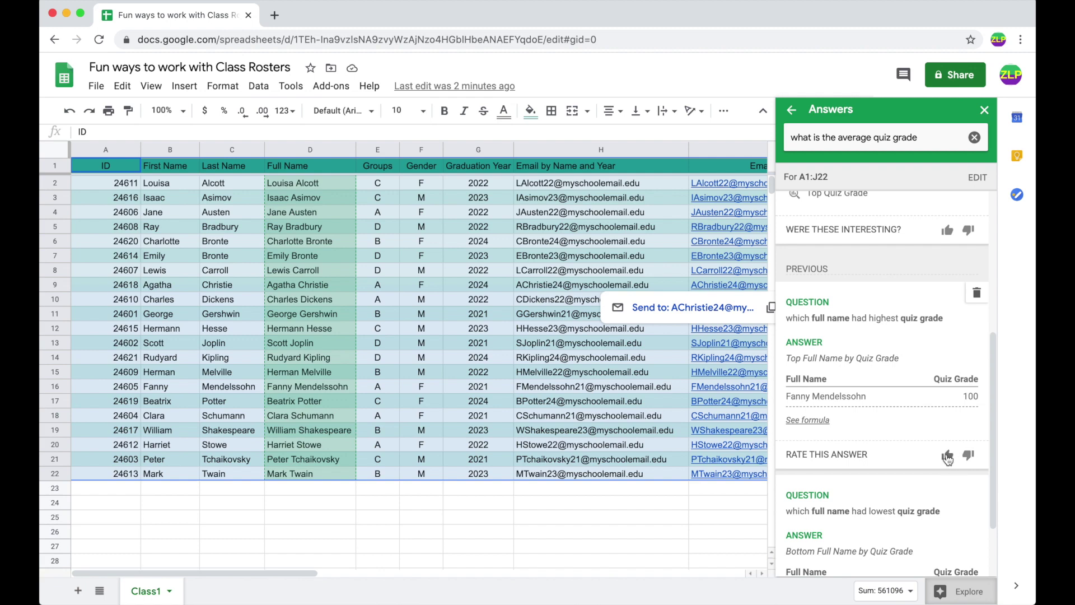
scroll(849, 299, "up", 2)
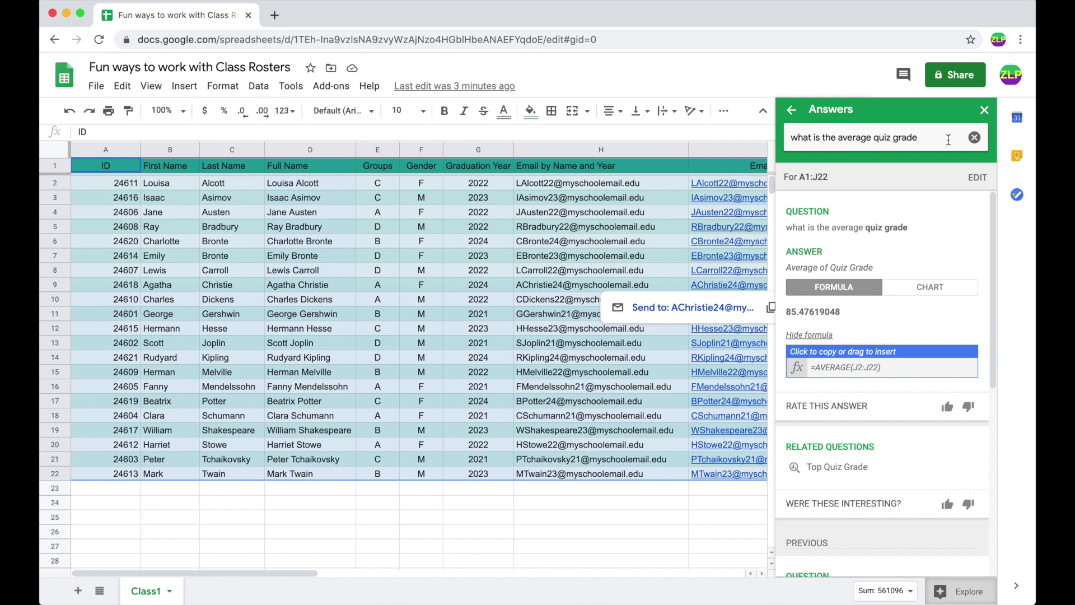
Ask Explore the combined question "which full name has graduation year 2022 and highest quiz grade"
left_click(975, 137)
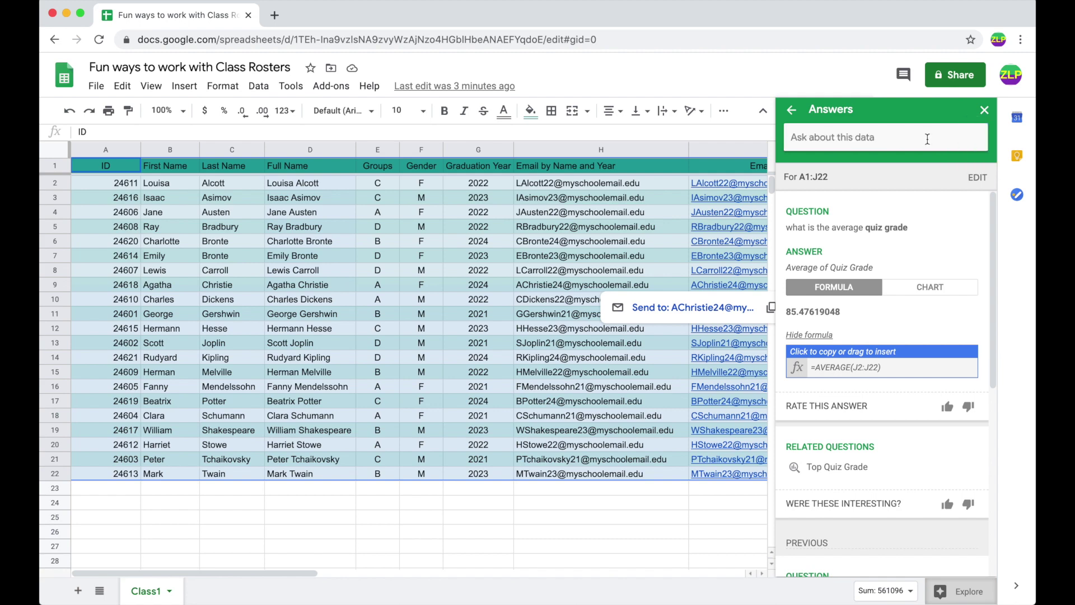
type("which")
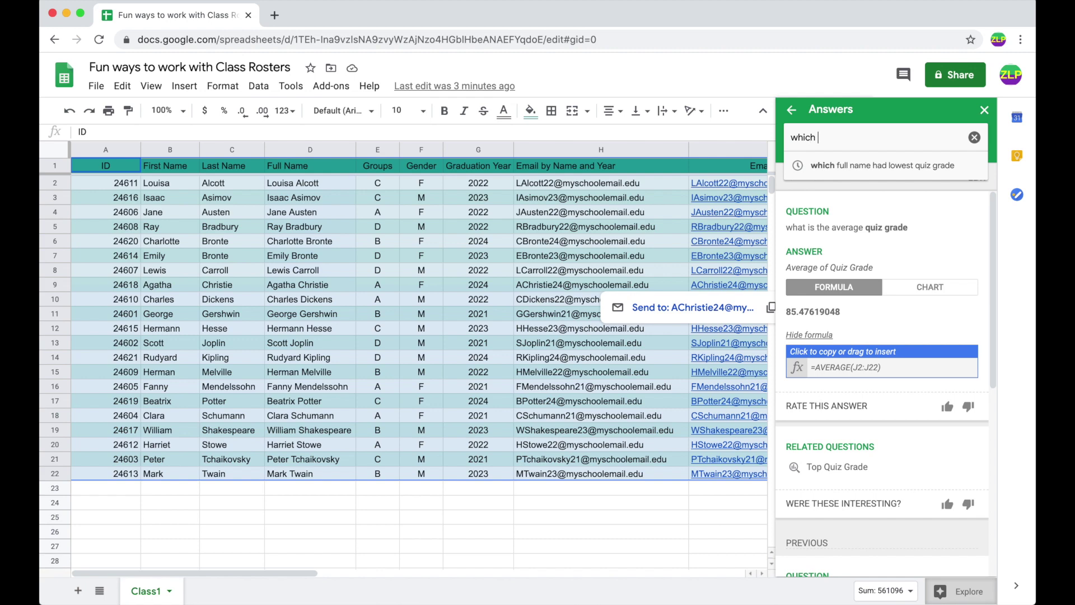
type(" full name")
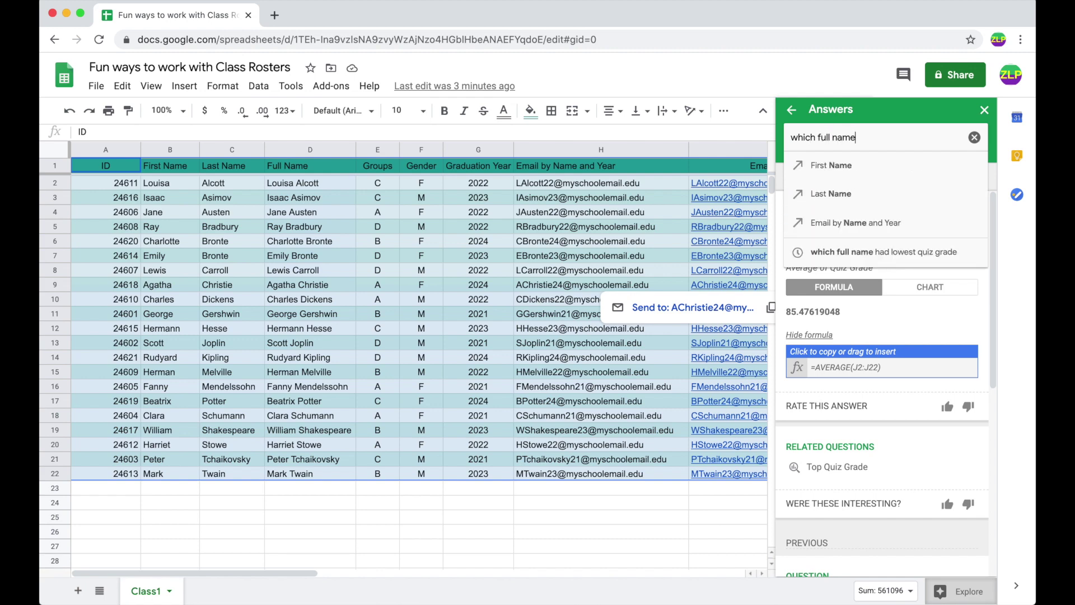
type(" has g")
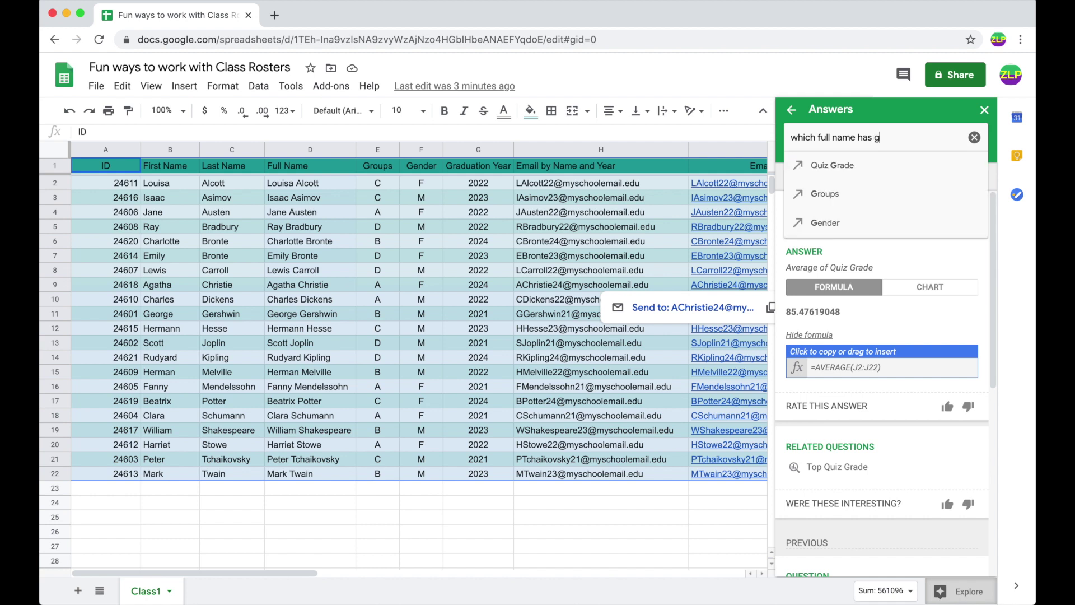
type("raduation ")
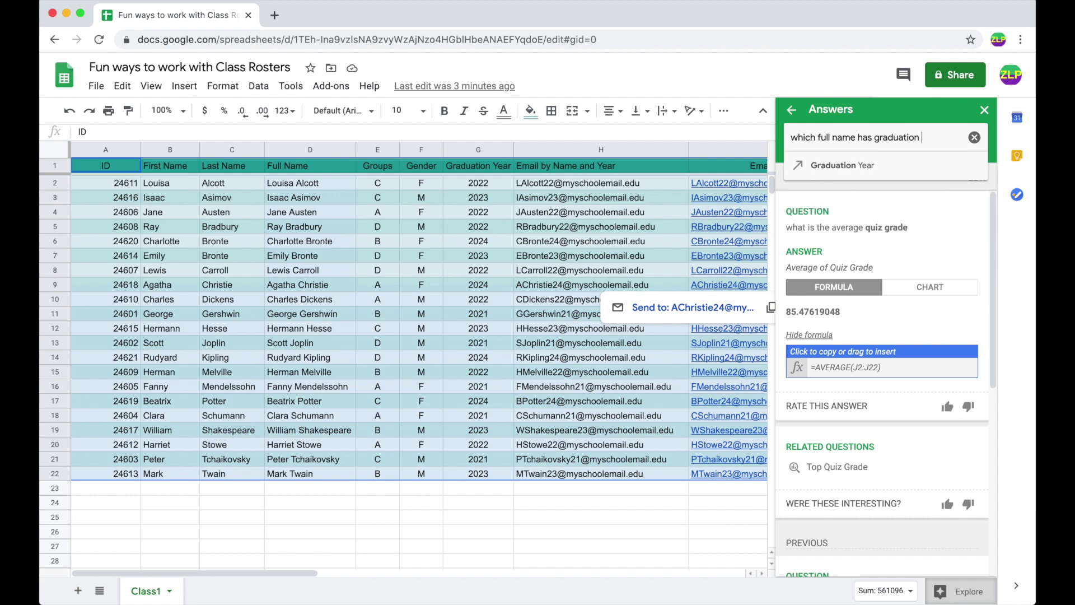
type("year 2022 and")
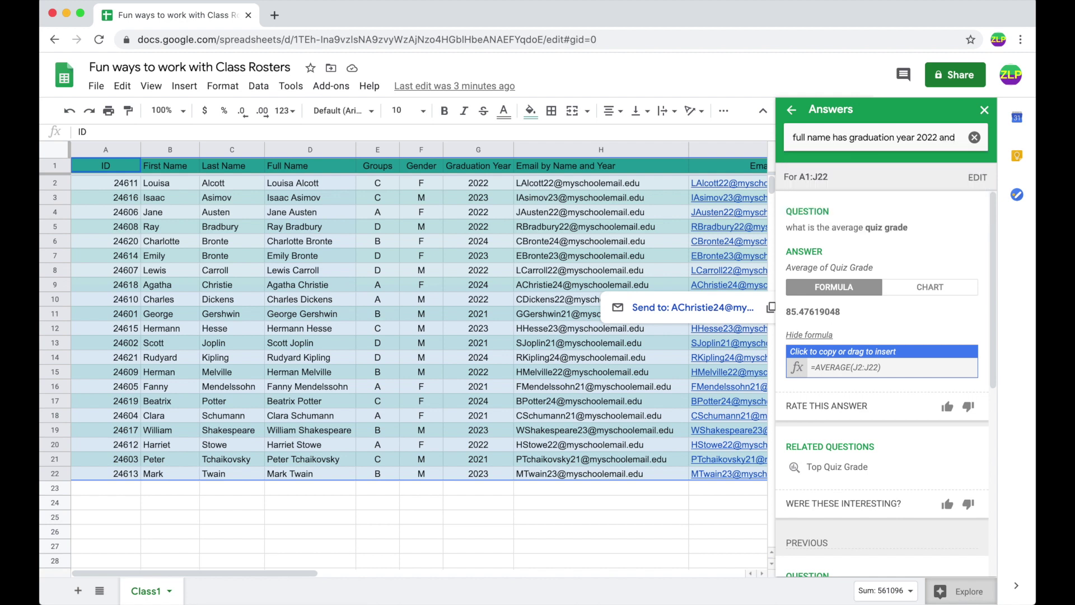
type(" highest")
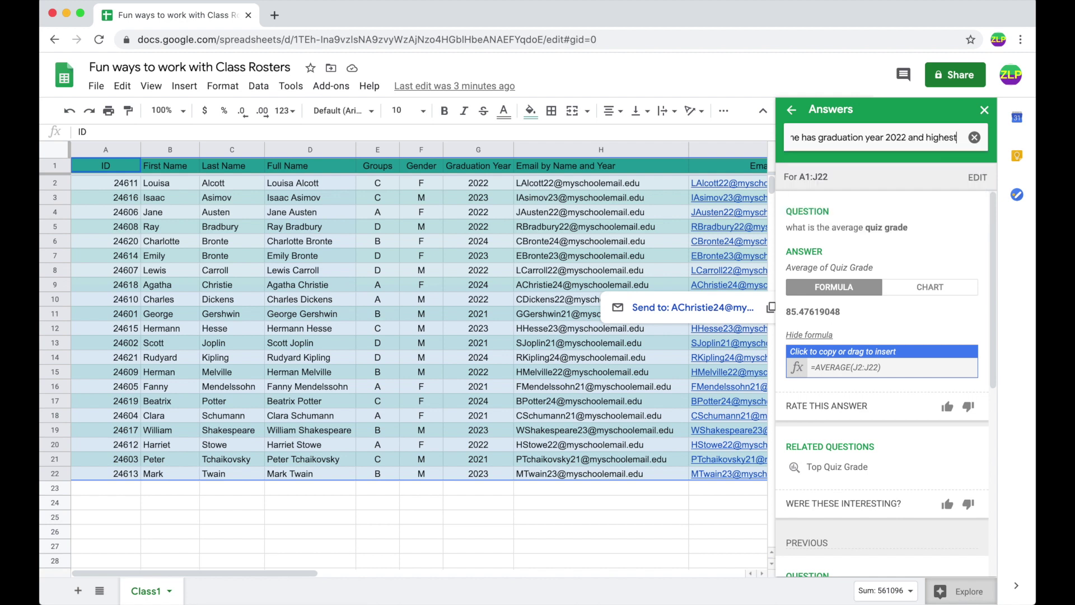
type(" quiz")
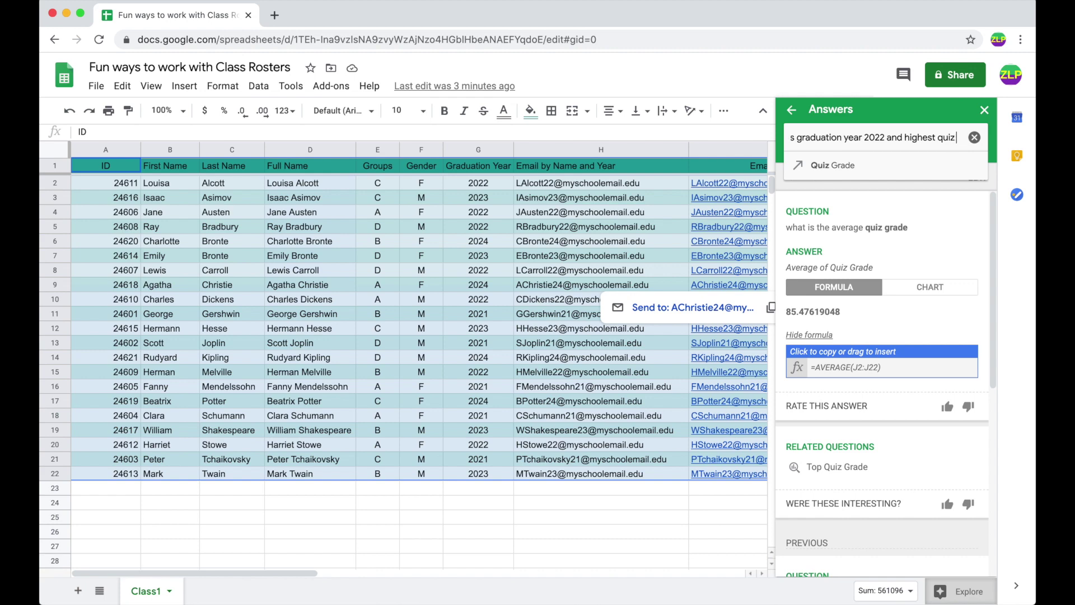
type(" grade")
key("Return")
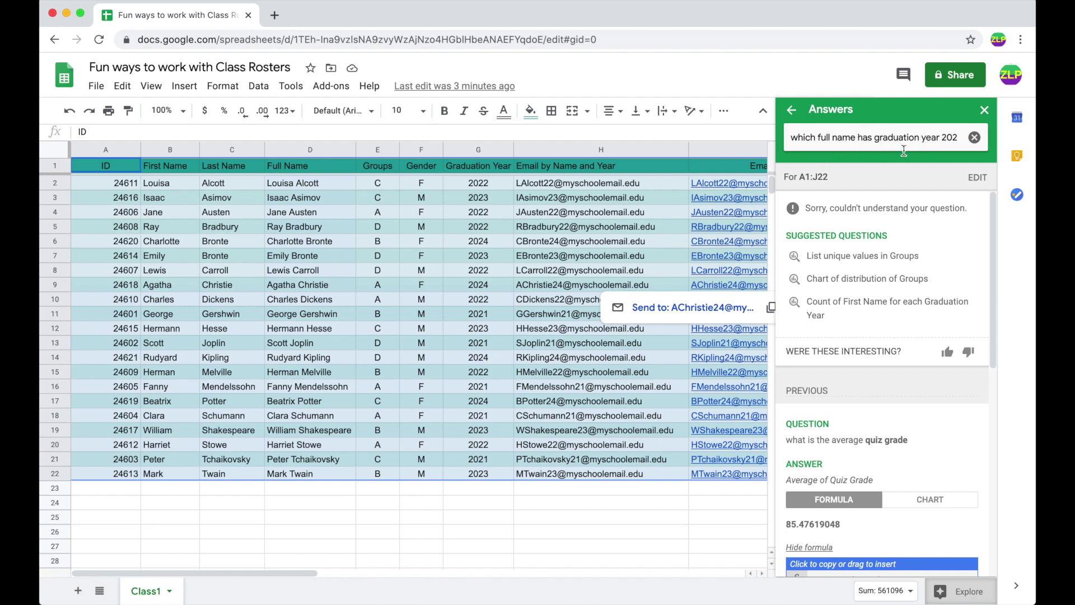
Leave the Explore answers, close Explore and deselect the roster by selecting cell K2
scroll(887, 268, "down", 3)
scroll(886, 264, "down", 3)
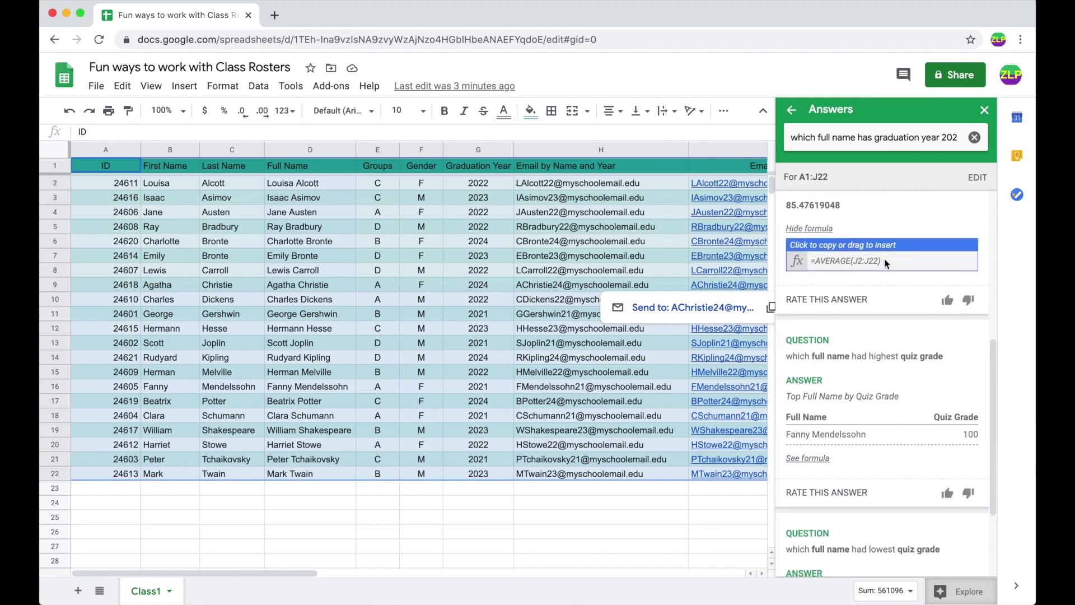
scroll(885, 259, "up", 6)
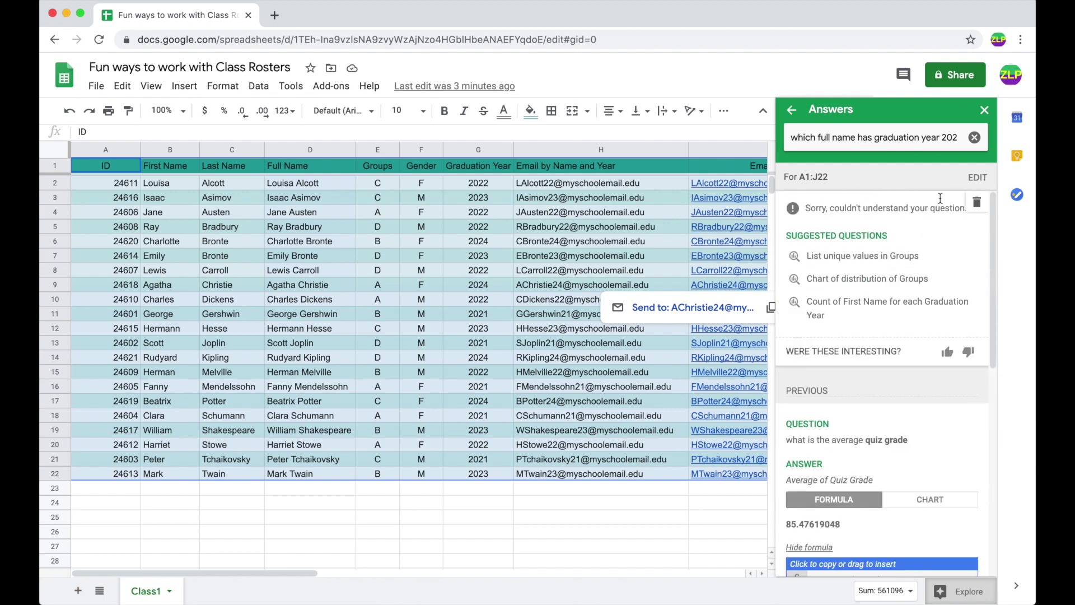
left_click(792, 111)
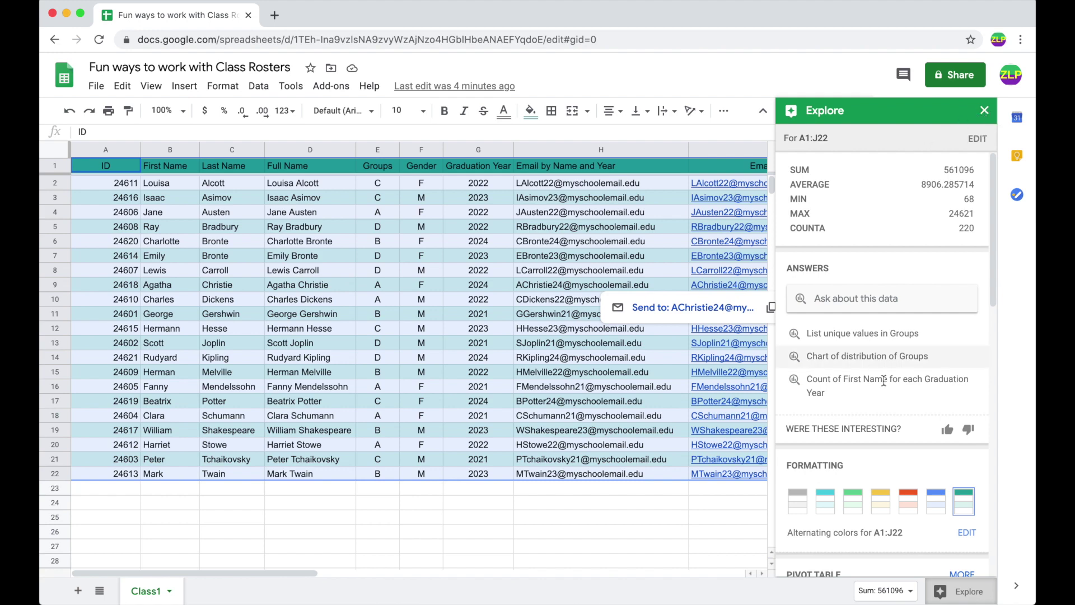
left_click(949, 595)
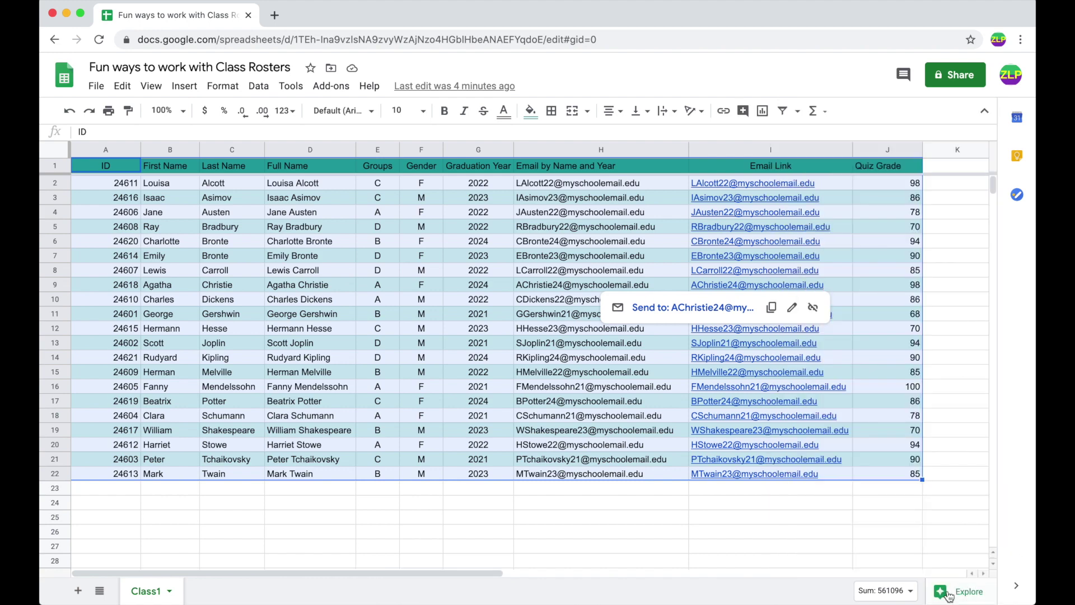
left_click(959, 185)
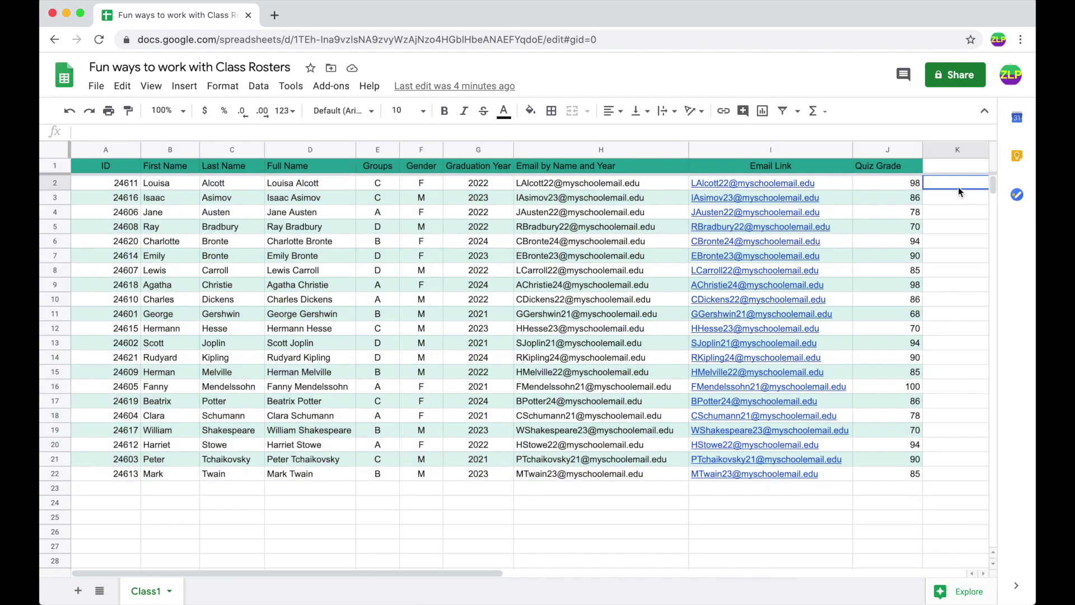